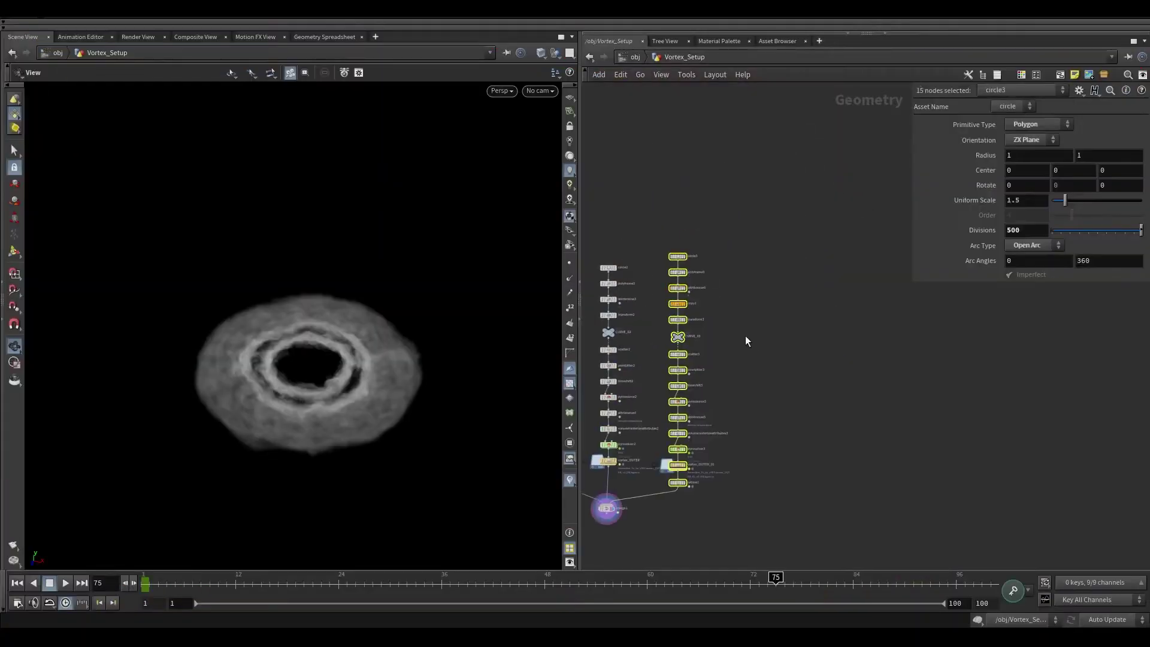
Step: Duplicate the selected 15-node vortex chain from circle3 to its retime node and place the copy beside the original
mouse_move(679, 260)
alt+drag(678, 256, 791, 254)
click(792, 253)
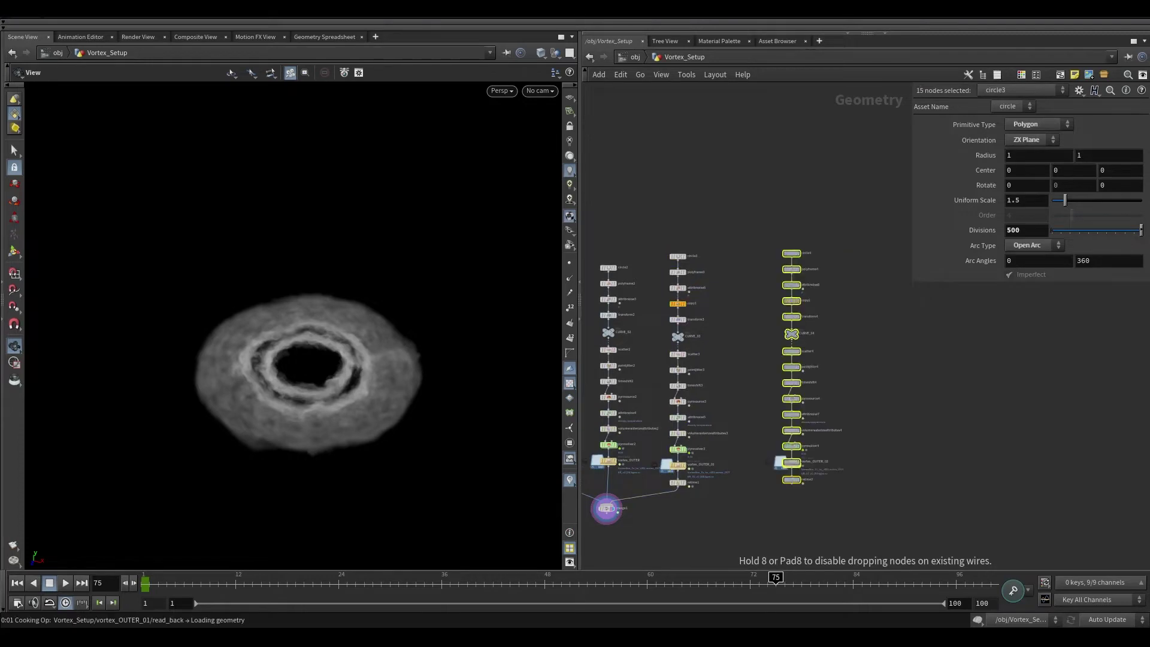
scroll(799, 359, up, 5)
scroll(860, 530, down, 4)
middle_drag(859, 533, 850, 386)
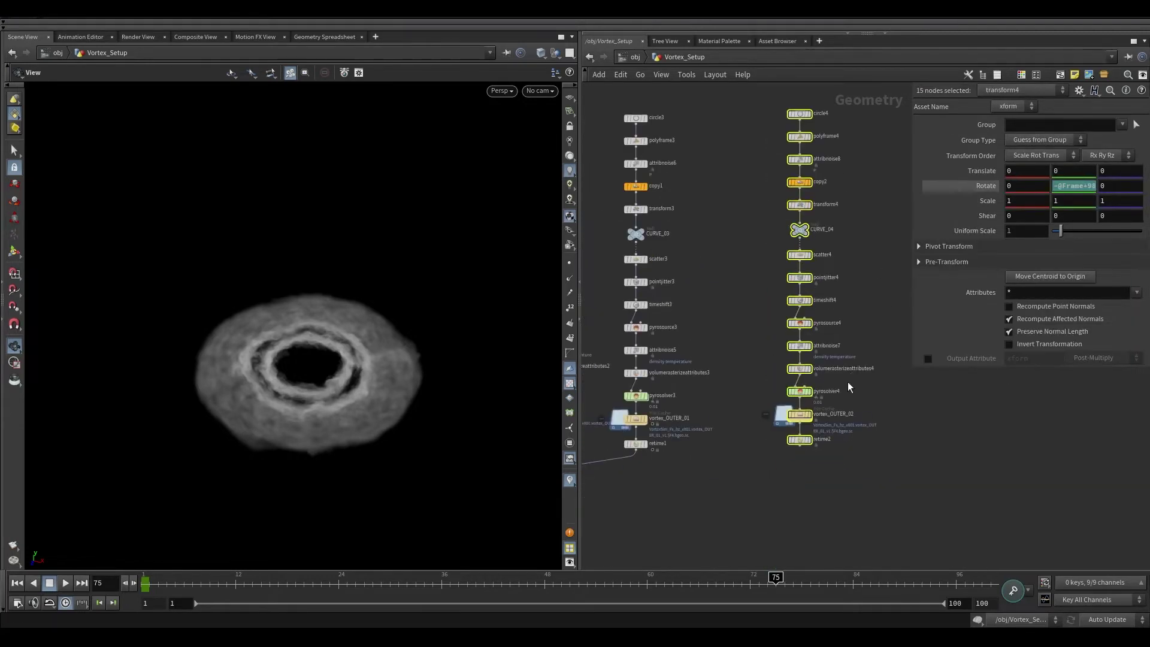
click(850, 388)
Step: Move the duplicated chain's nodes from transform4 onward down to open a gap below copy2
drag(856, 527, 794, 312)
scroll(838, 207, up, 4)
click(757, 156)
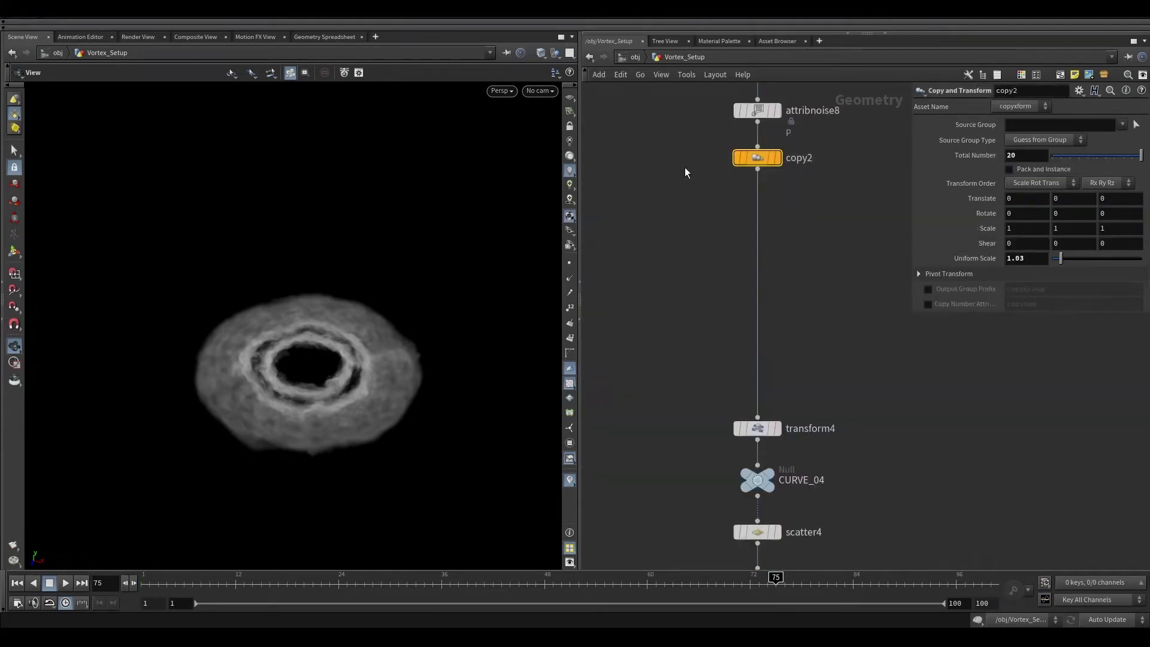
middle_drag(684, 167, 693, 200)
scroll(749, 225, up, 3)
click(778, 185)
scroll(796, 311, down, 3)
middle_drag(765, 431, 763, 273)
scroll(763, 273, down, 2)
key(Escape)
middle_drag(725, 232, 738, 334)
drag(812, 423, 805, 331)
scroll(848, 287, down, 2)
Step: Add an Attribute Noise node and insert it between copy2 and transform4
key(Tab)
text(attribno)
key(Return)
click(848, 287)
scroll(848, 288, up, 3)
drag(849, 287, 774, 234)
scroll(784, 317, down, 2)
scroll(811, 347, up, 3)
middle_drag(773, 234, 761, 361)
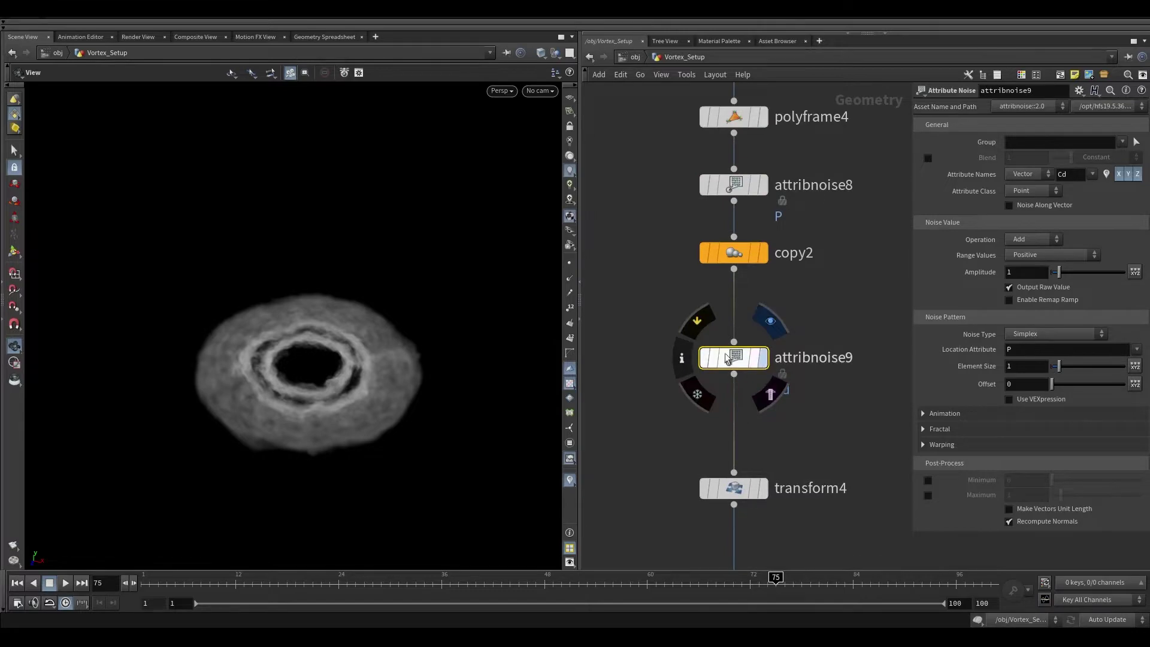
Step: Display the new attribnoise9 node's result and set its attribute name to P
scroll(331, 370, up, 3)
drag(331, 371, 354, 409)
scroll(353, 409, down, 1)
drag(1069, 173, 1047, 168)
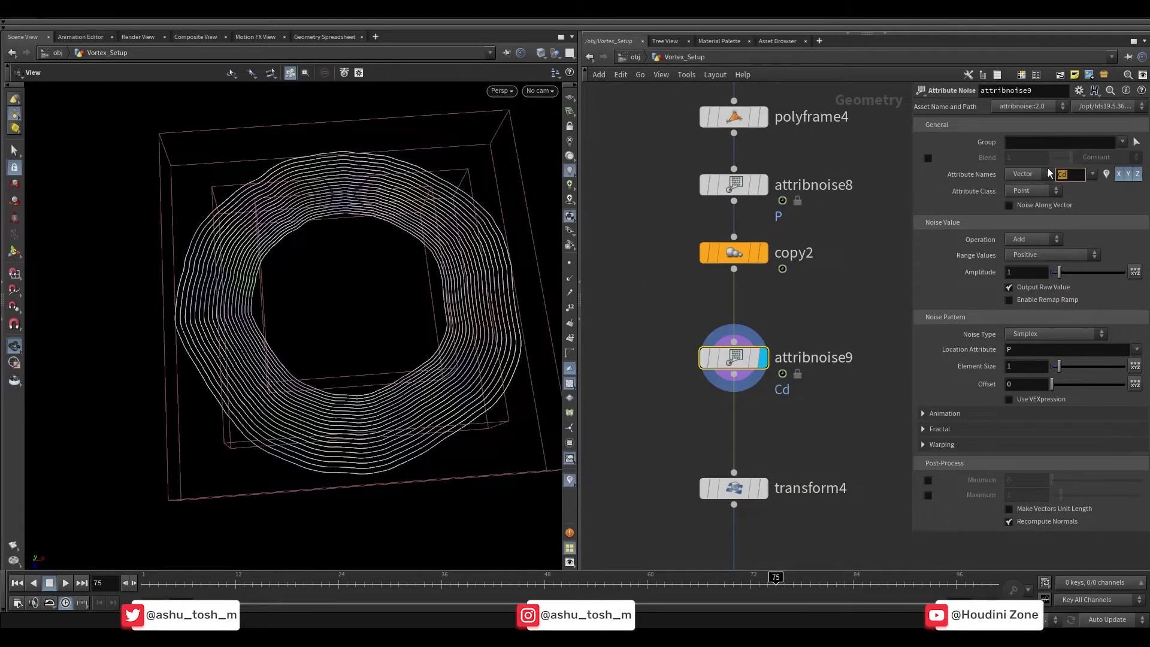
text(P)
key(Return)
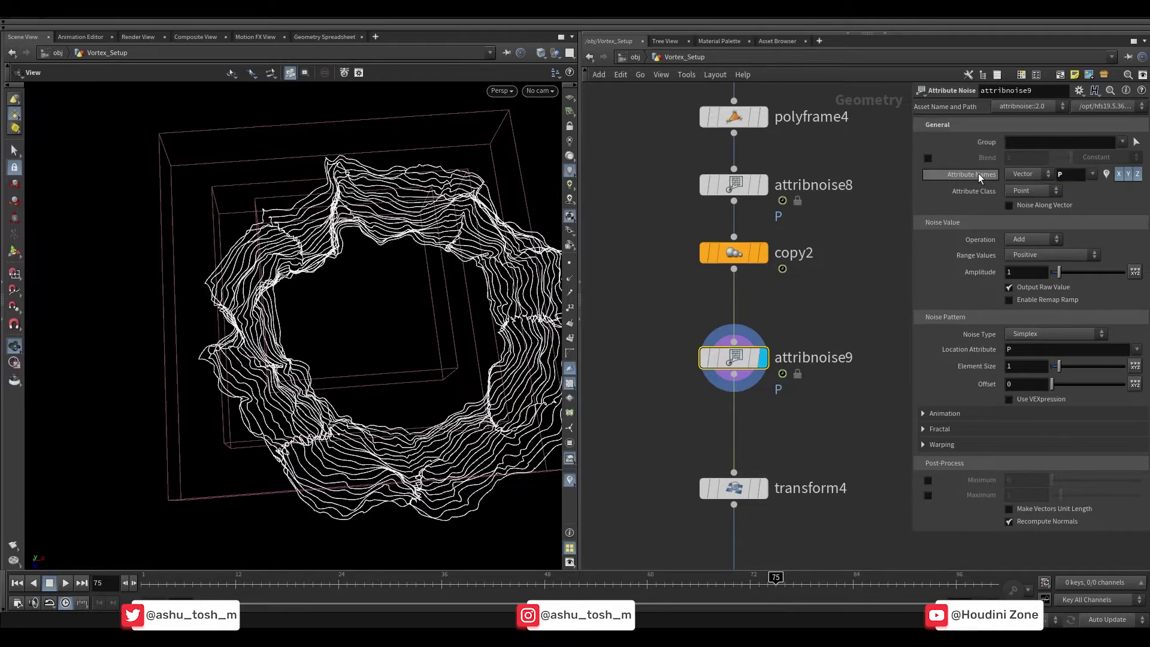
Step: Set attribnoise9's range values to Zero Centered and its amplitude to 0.5
click(1055, 257)
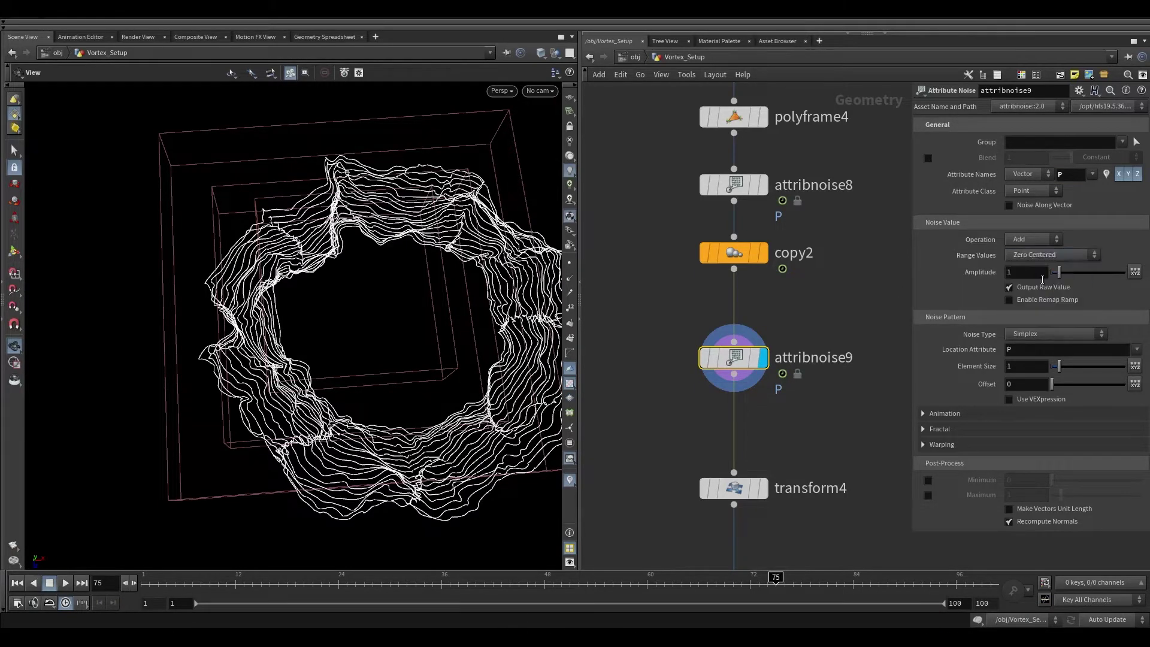
click(1042, 280)
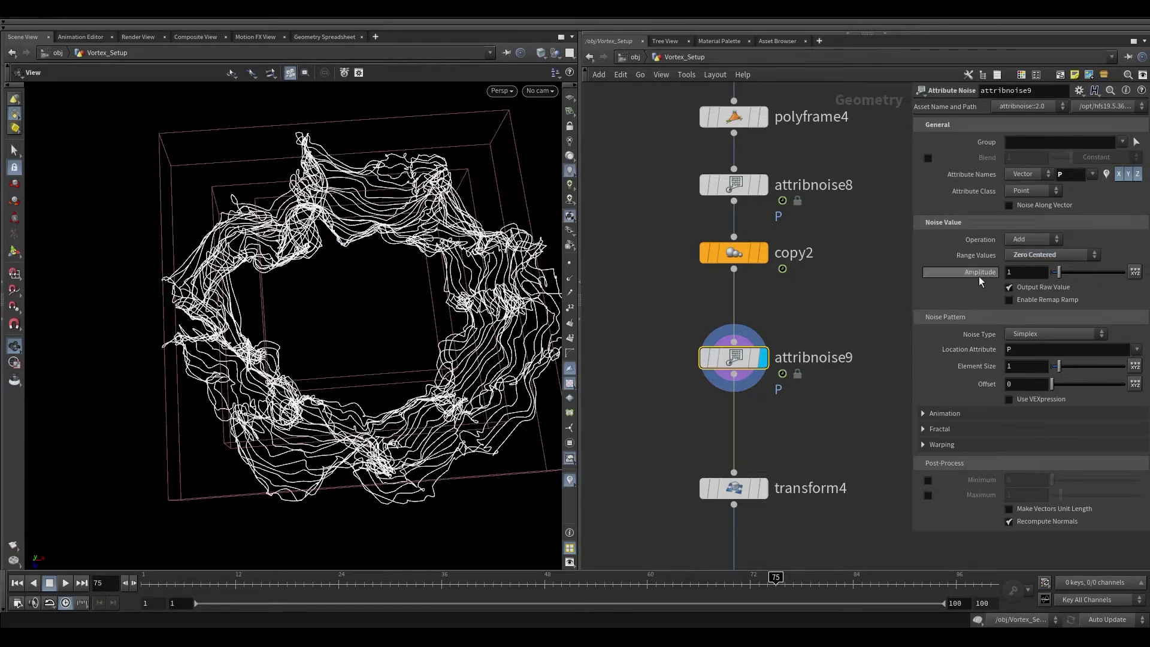
text(0.5)
key(Return)
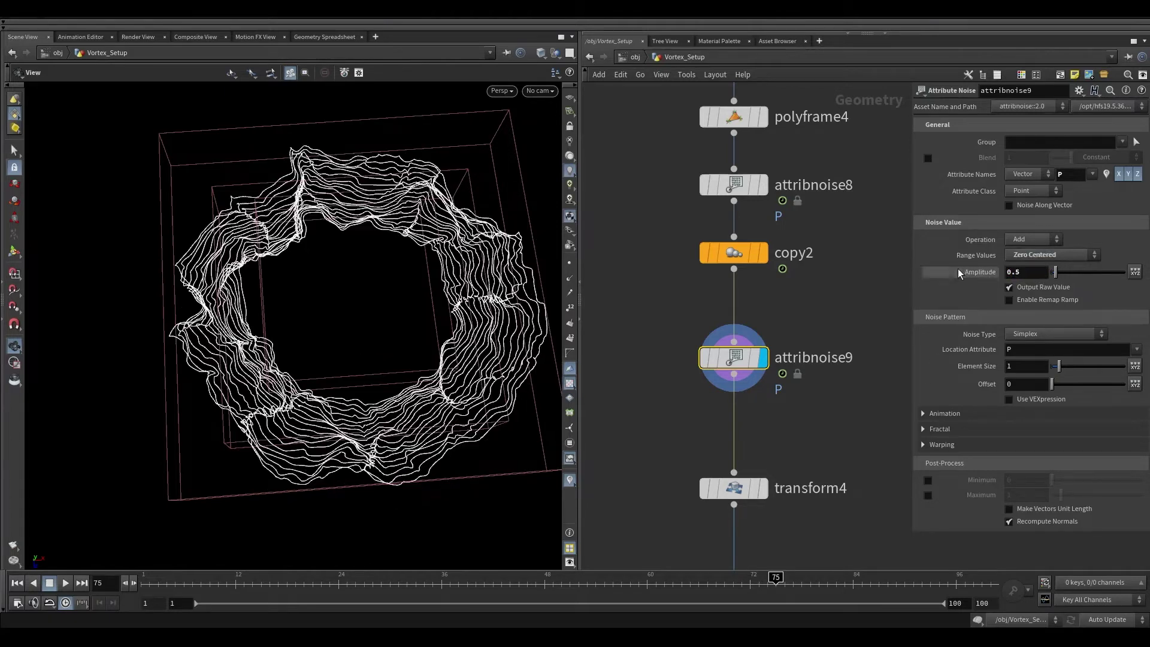
Step: Enable per-component amplitude on attribnoise9 and set the amplitude scale to 0, 1, 0 so only Y is displaced
click(1134, 274)
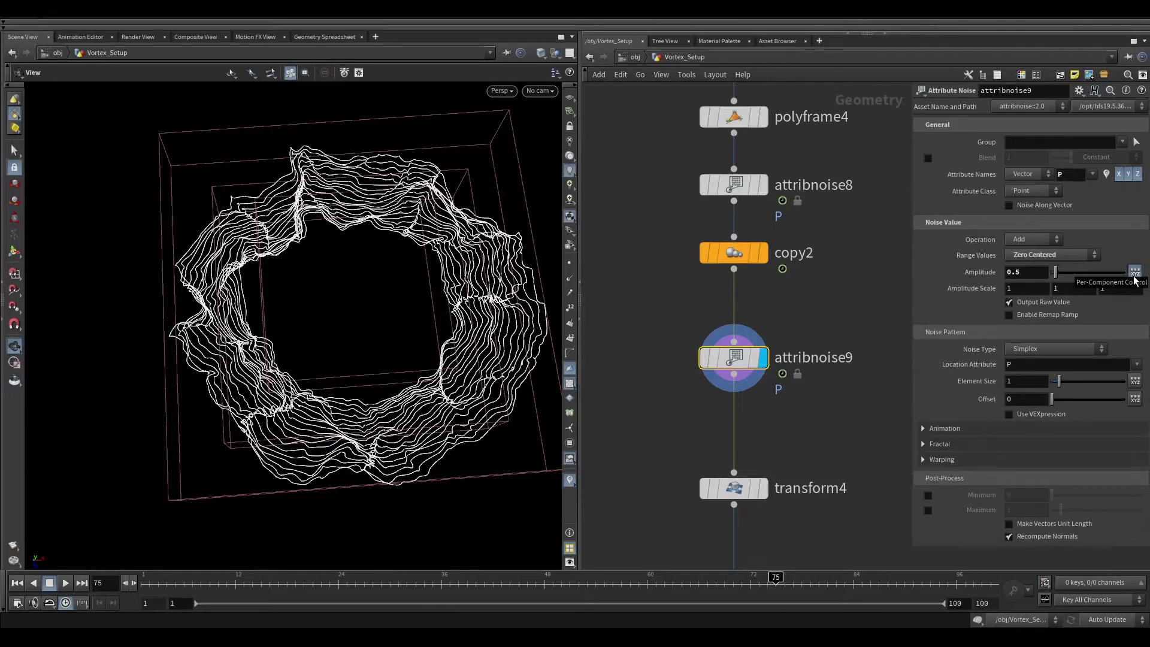
mouse_move(956, 295)
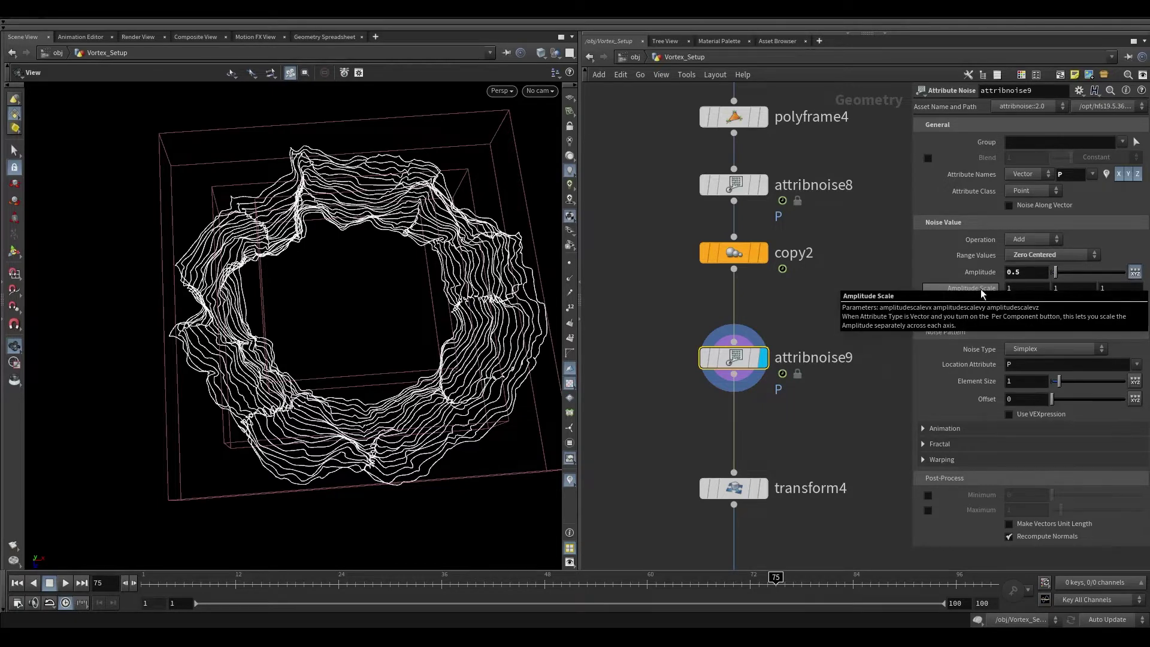
click(1036, 287)
text(0)
key(Return)
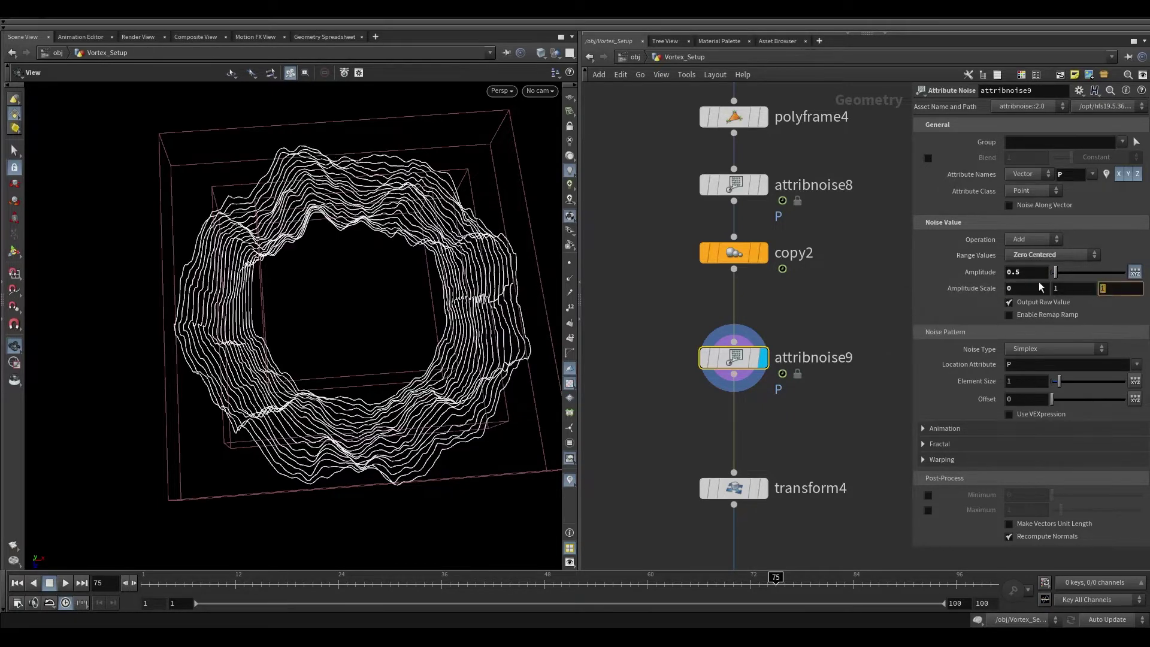
text(0)
key(Return)
drag(419, 352, 186, 384)
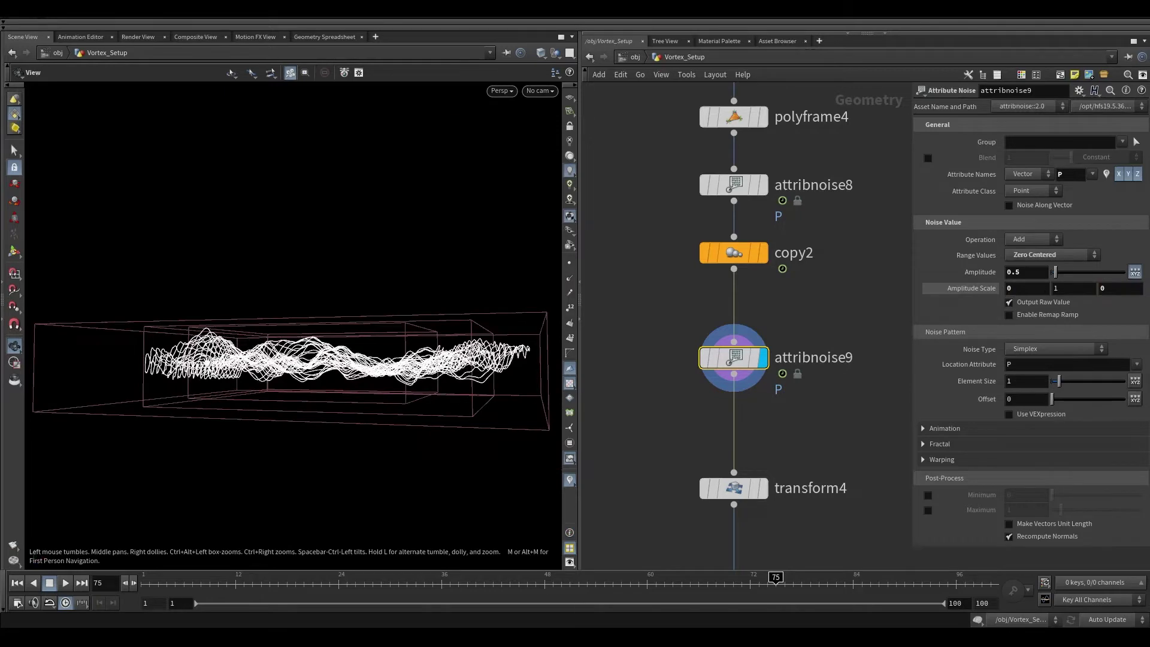
drag(315, 491, 394, 550)
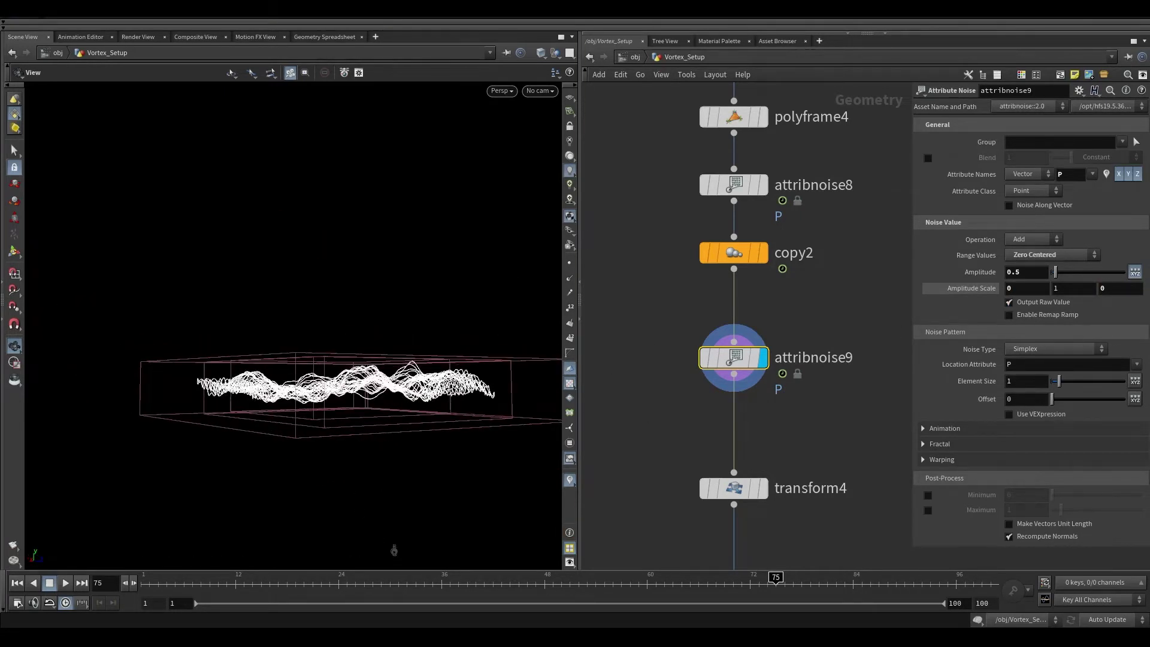
Step: Set attribnoise9's noise offset to 39.7 and enable Animate Noise
drag(1052, 399, 1109, 399)
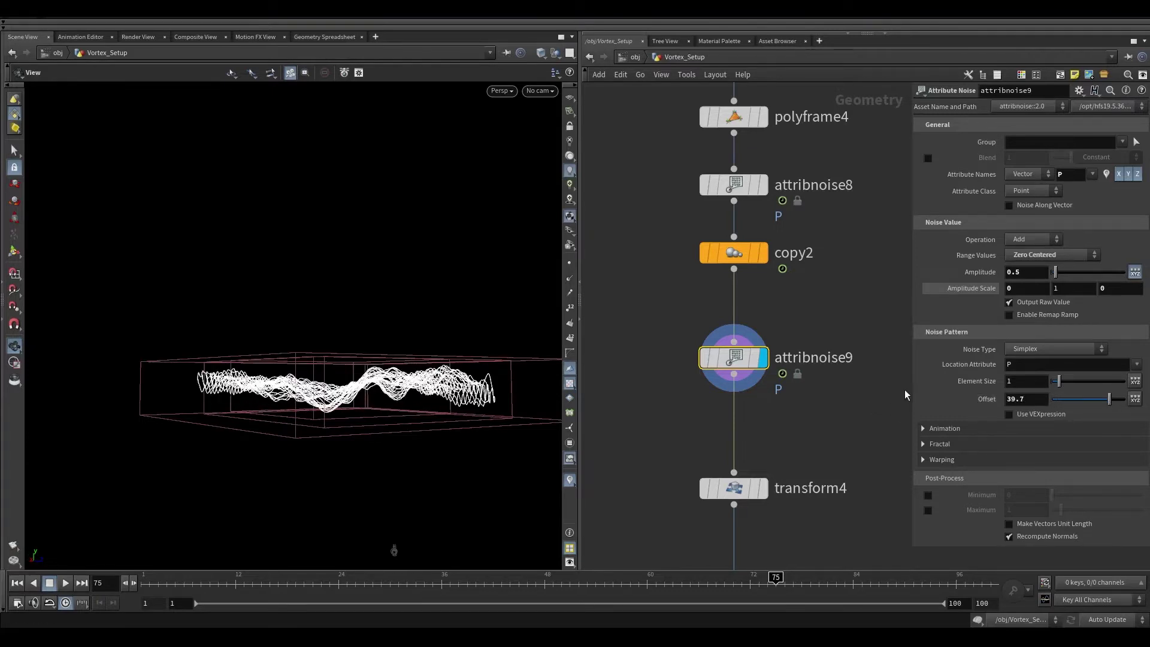
click(927, 429)
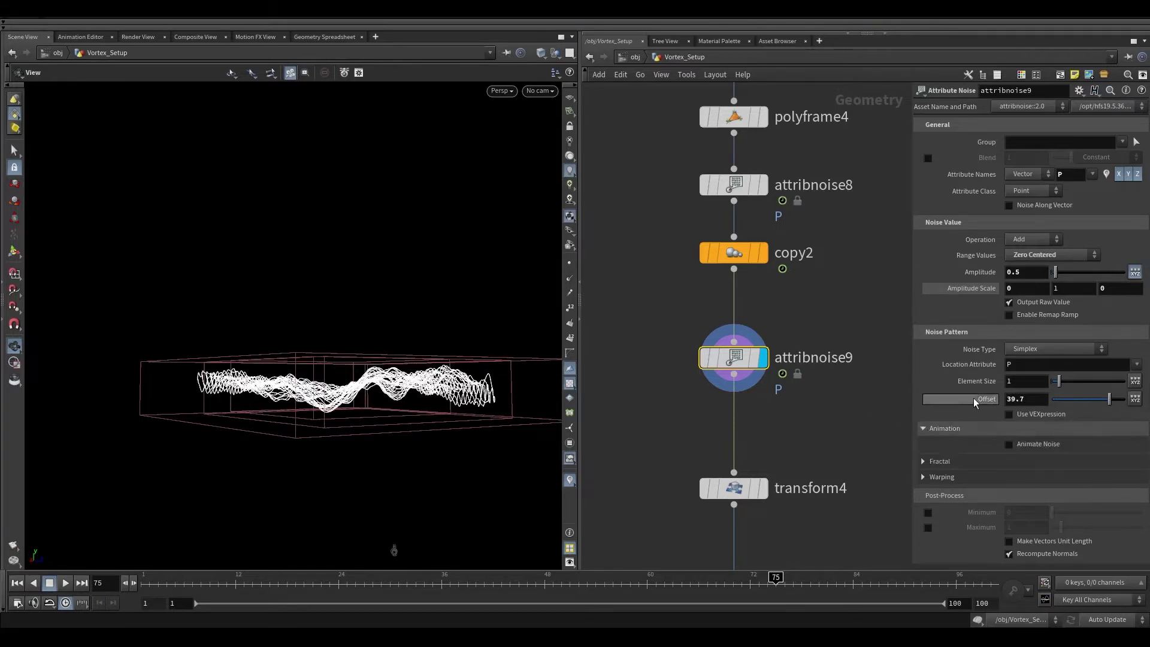
click(1009, 444)
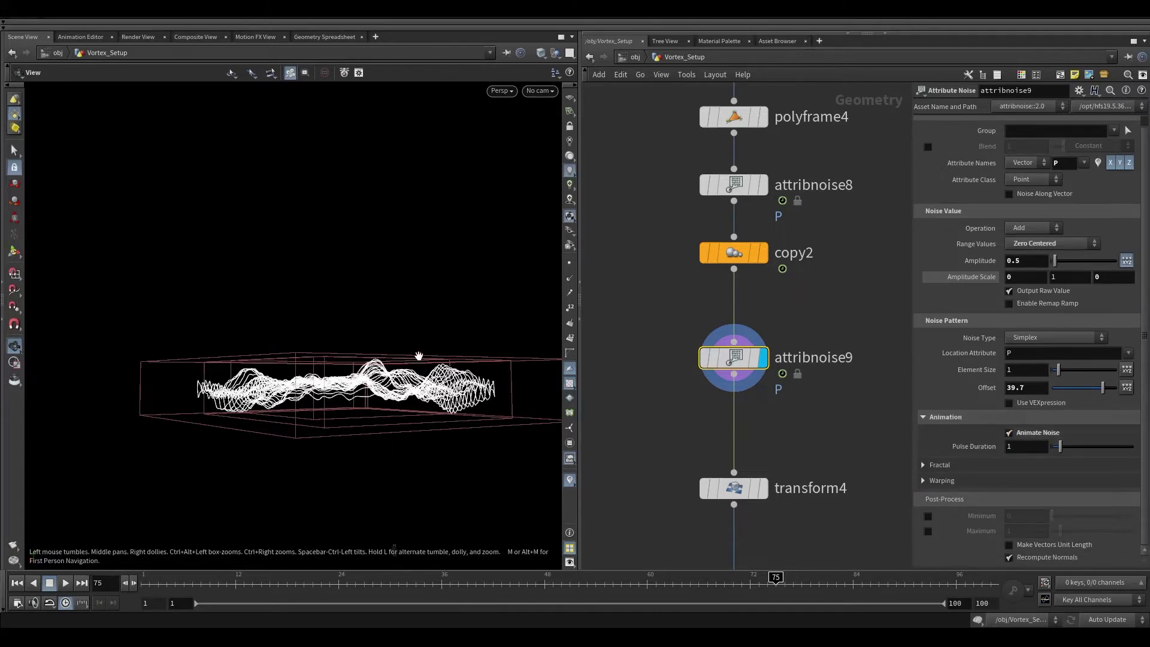
Step: Scrub the animation to frame 16 and set attribnoise9's pulse duration to 10
drag(418, 358, 395, 431)
drag(210, 582, 236, 581)
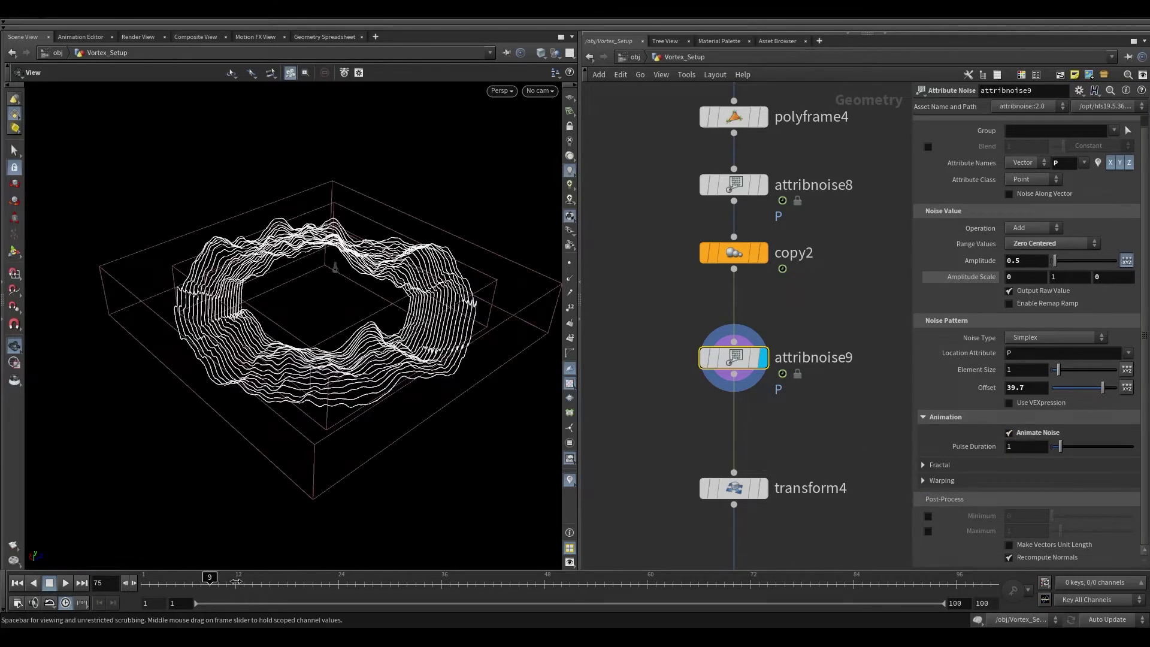
click(270, 578)
click(1026, 446)
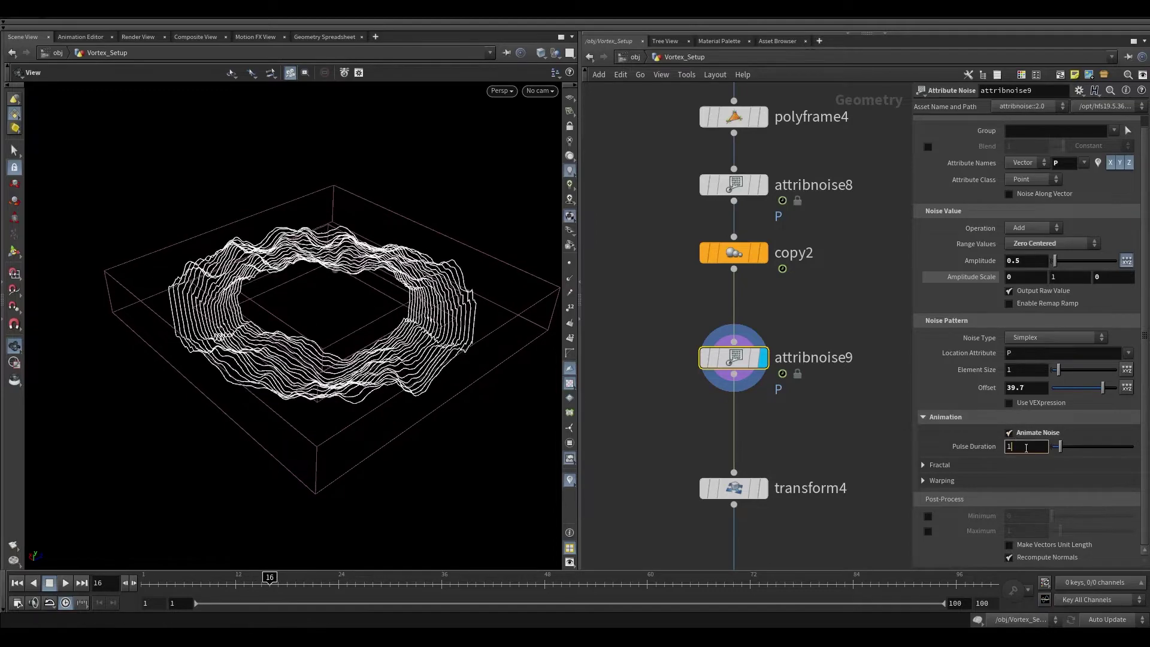
key(Return)
drag(349, 304, 423, 329)
scroll(685, 382, down, 3)
scroll(666, 357, down, 2)
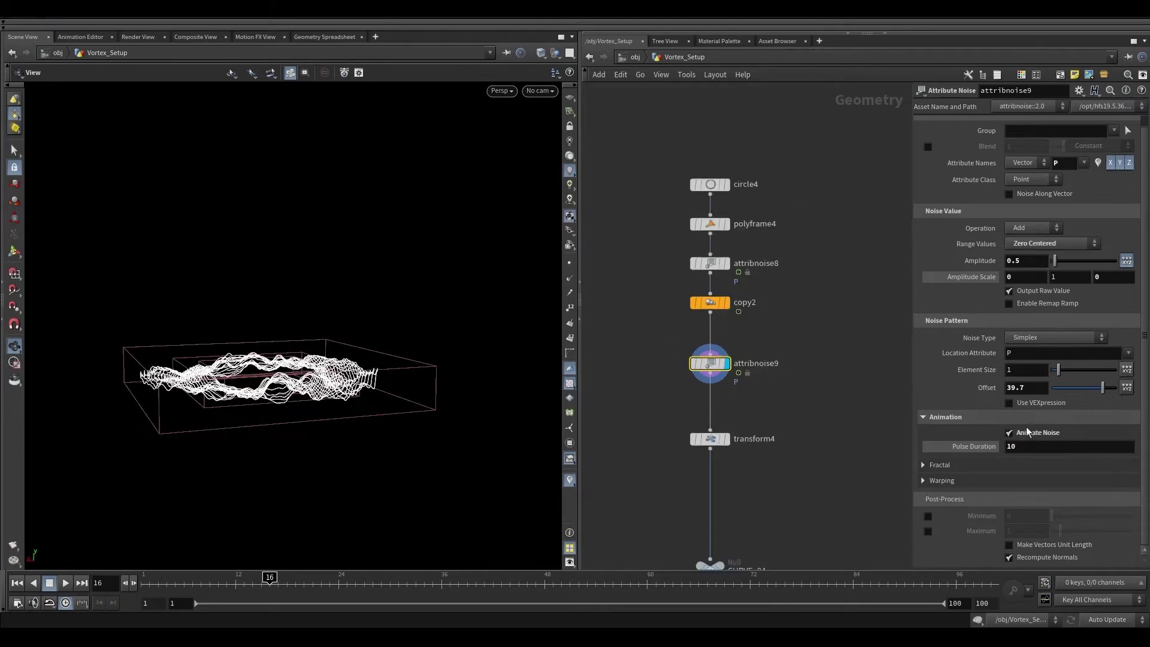
Step: Set the fractal roughness of attribnoise9 to 0.12 and inspect the smoothed curves
click(940, 465)
scroll(1044, 498, down, 1)
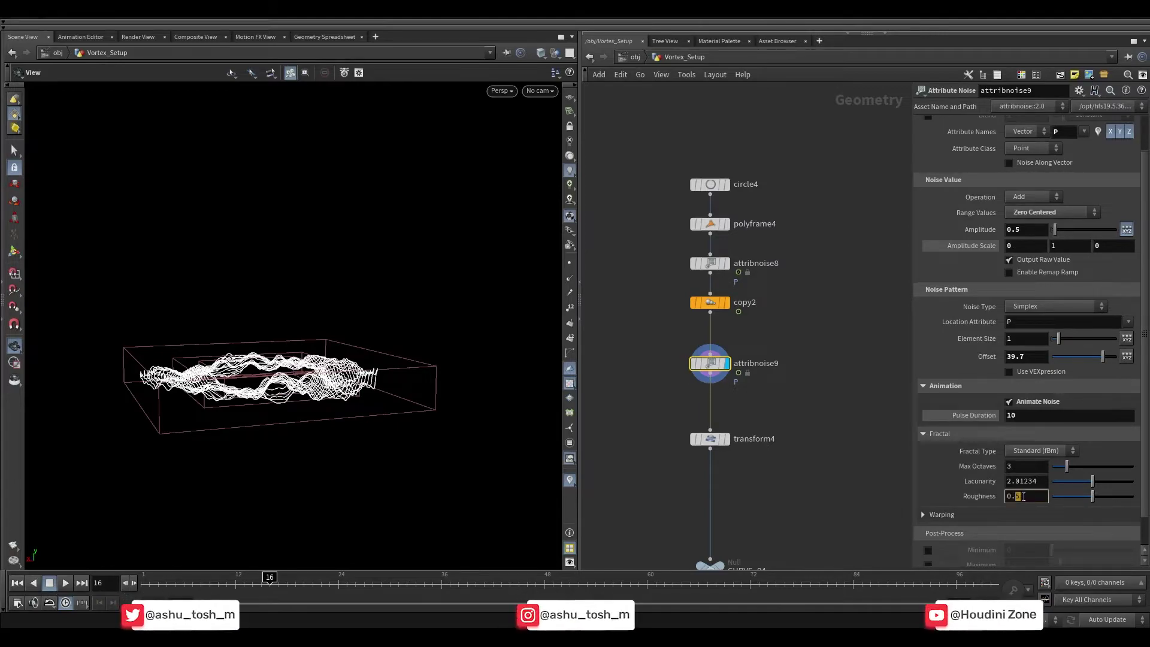
right_drag(251, 378, 382, 151)
drag(362, 386, 431, 374)
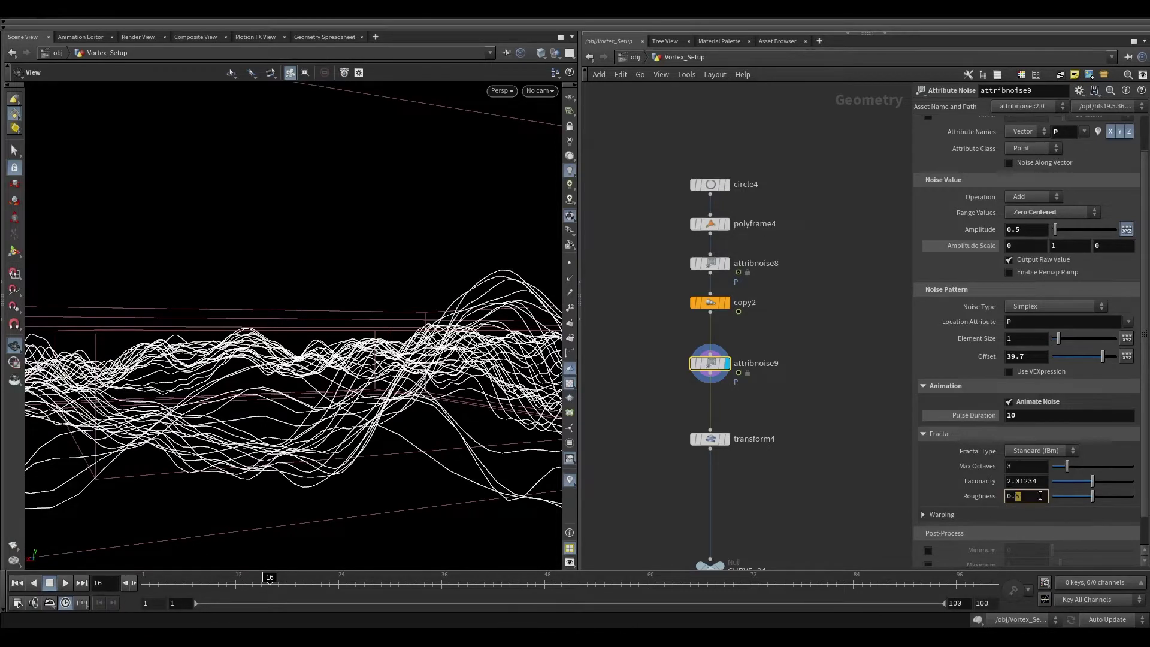
key(Return)
right_drag(447, 335, 354, 434)
drag(354, 434, 374, 471)
right_drag(374, 471, 404, 370)
drag(405, 370, 557, 436)
drag(510, 397, 506, 403)
Step: Move transform4 up close to attribnoise9 and duplicate both nodes as a parallel branch off copy2
middle_drag(770, 413, 775, 398)
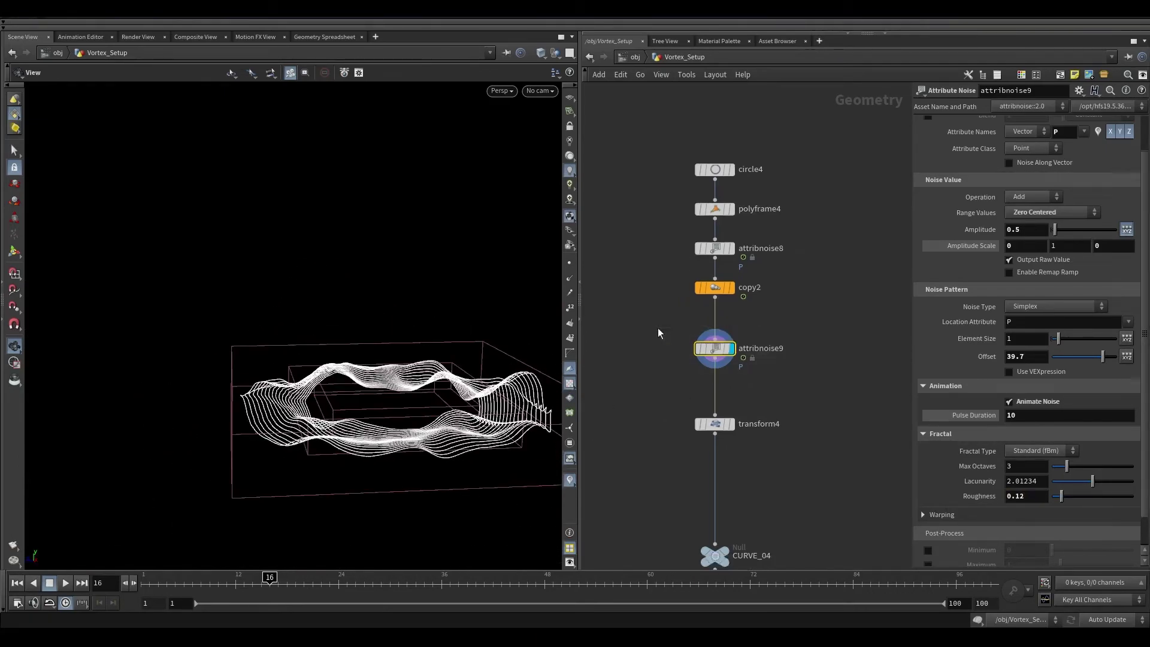
scroll(634, 396, up, 2)
click(713, 425)
drag(721, 429, 684, 292)
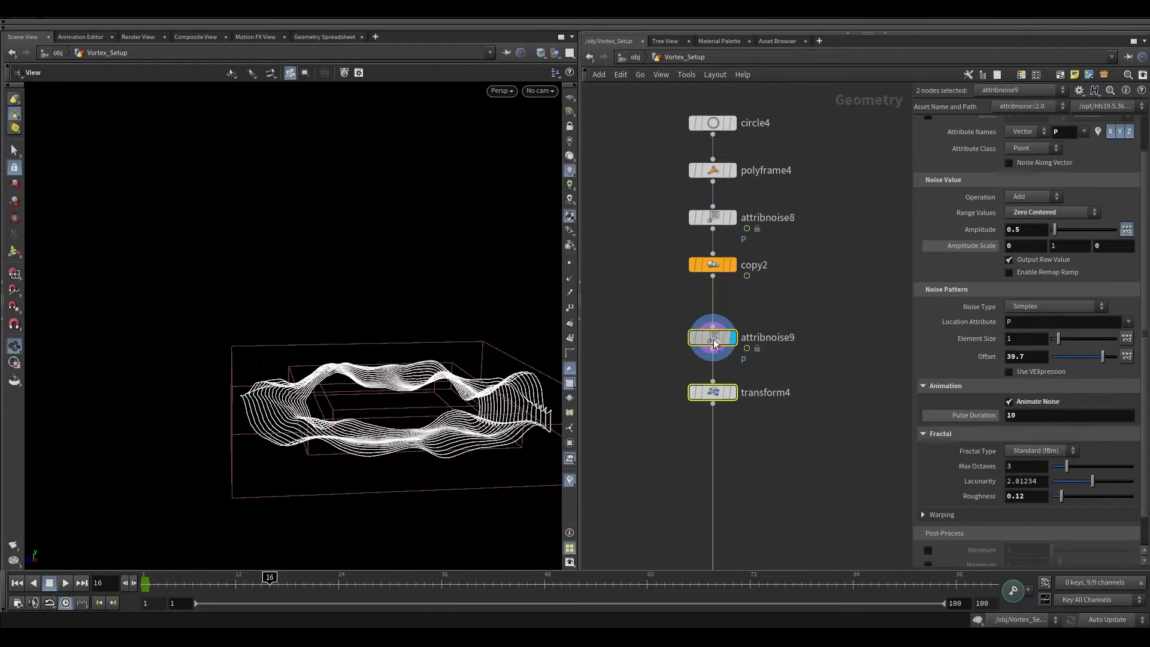
alt+drag(715, 339, 838, 318)
alt+drag(771, 309, 782, 311)
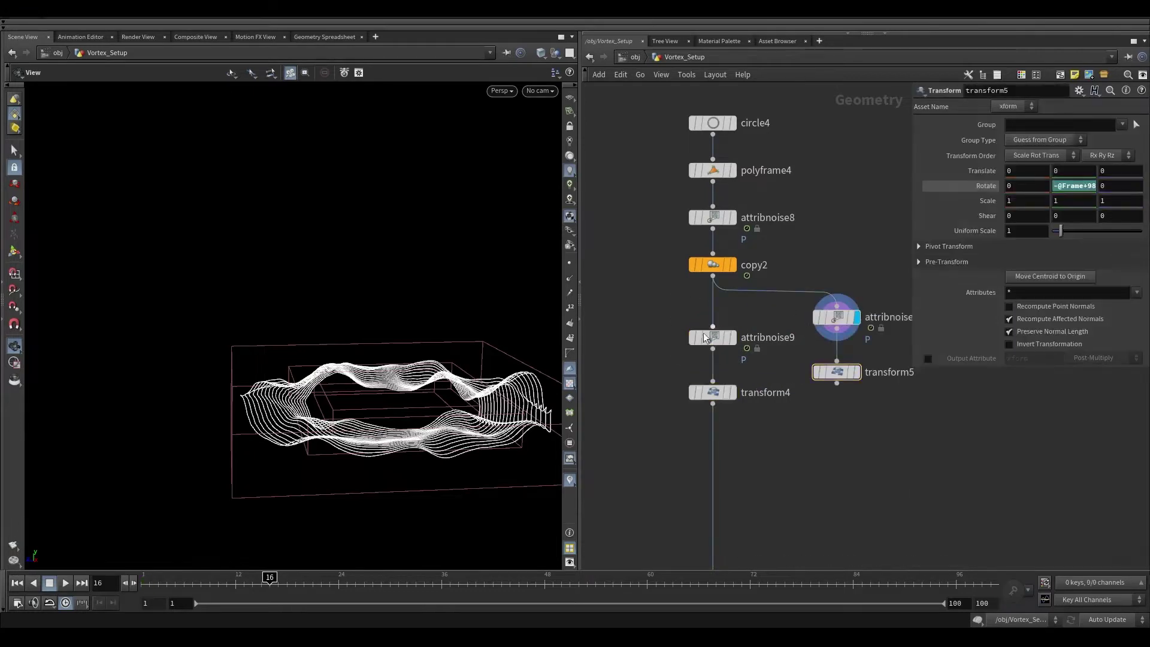
scroll(684, 344, up, 3)
middle_drag(820, 364, 639, 360)
click(717, 311)
middle_drag(825, 266, 1008, 298)
click(724, 361)
mouse_move(905, 326)
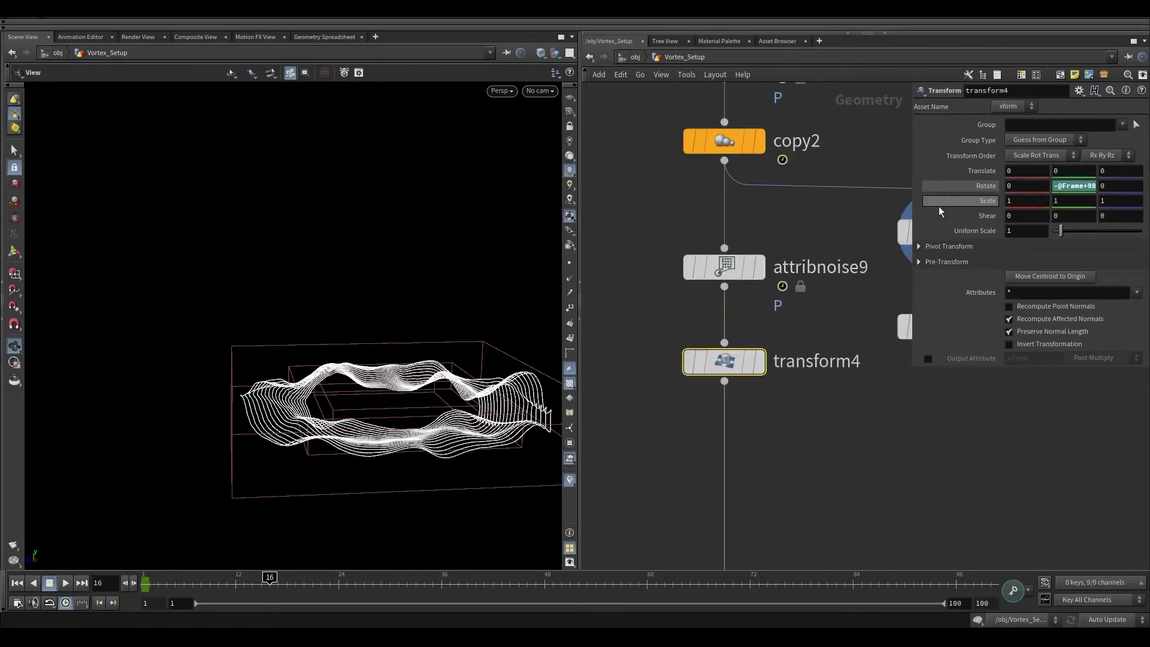
click(986, 186)
drag(909, 196, 733, 191)
click(1009, 181)
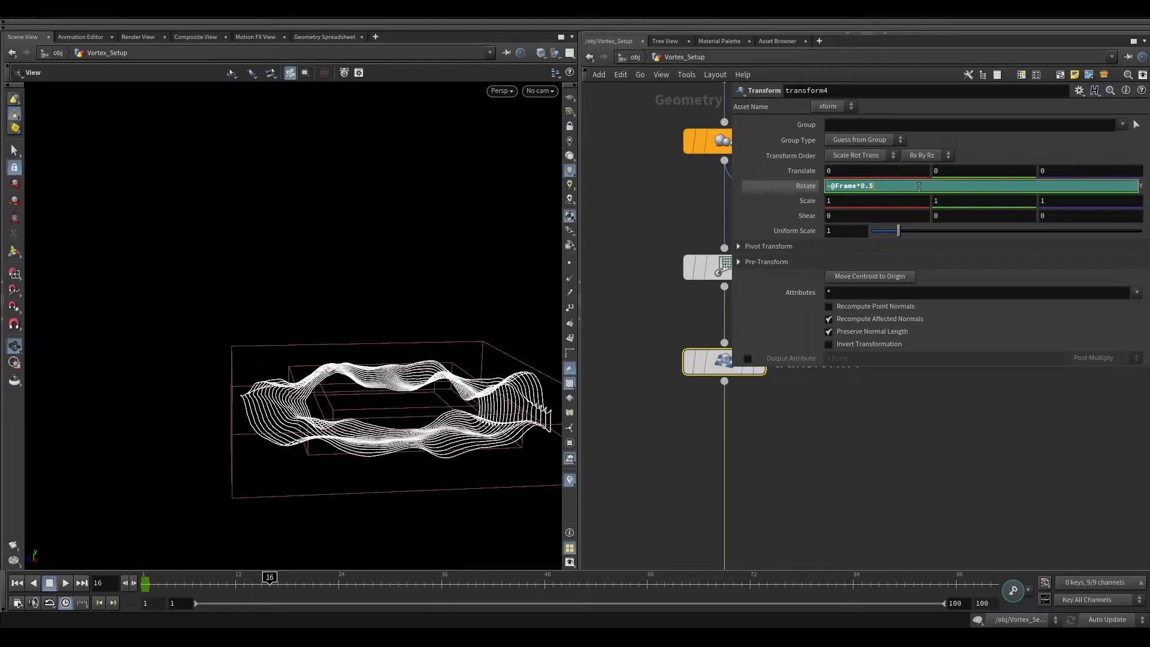
click(772, 184)
click(696, 402)
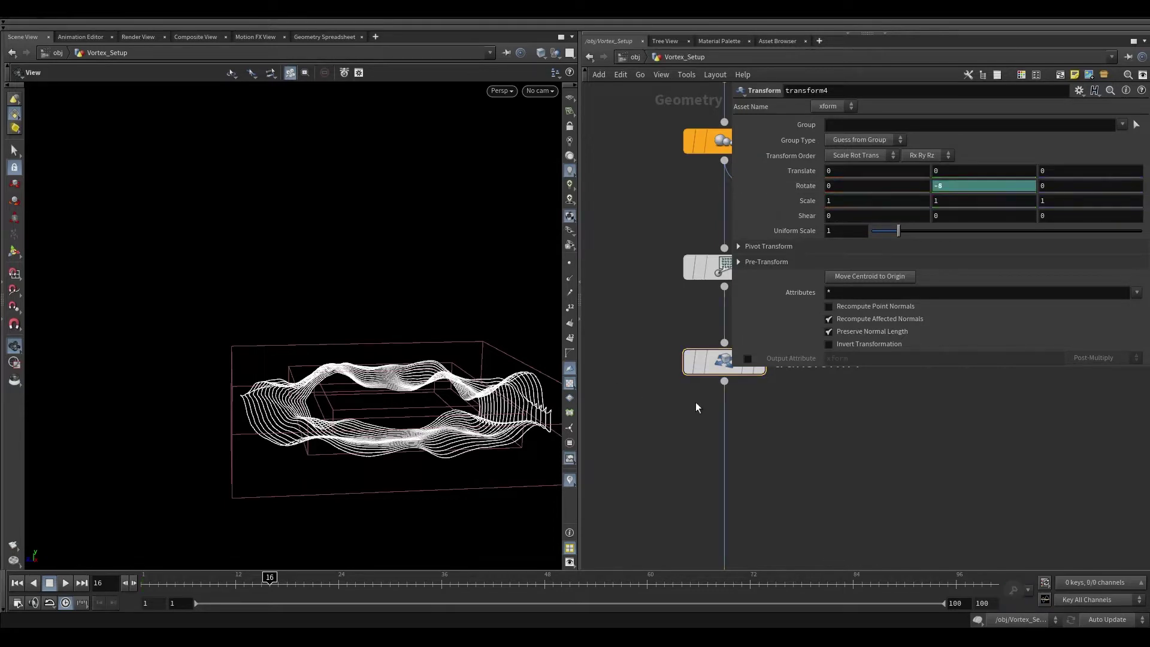
middle_drag(695, 402, 618, 411)
drag(732, 345, 872, 343)
key(h)
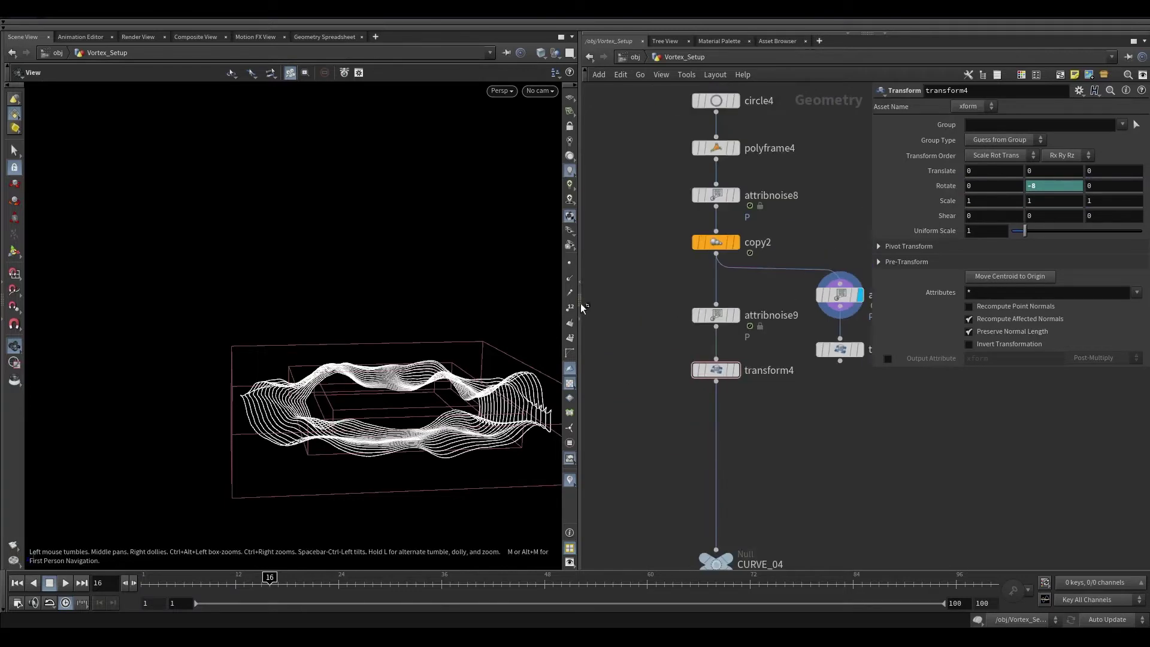
Step: Widen the network pane and set attribnoise10's noise offset to 27.3
drag(581, 268, 531, 268)
drag(437, 354, 287, 323)
scroll(734, 418, up, 3)
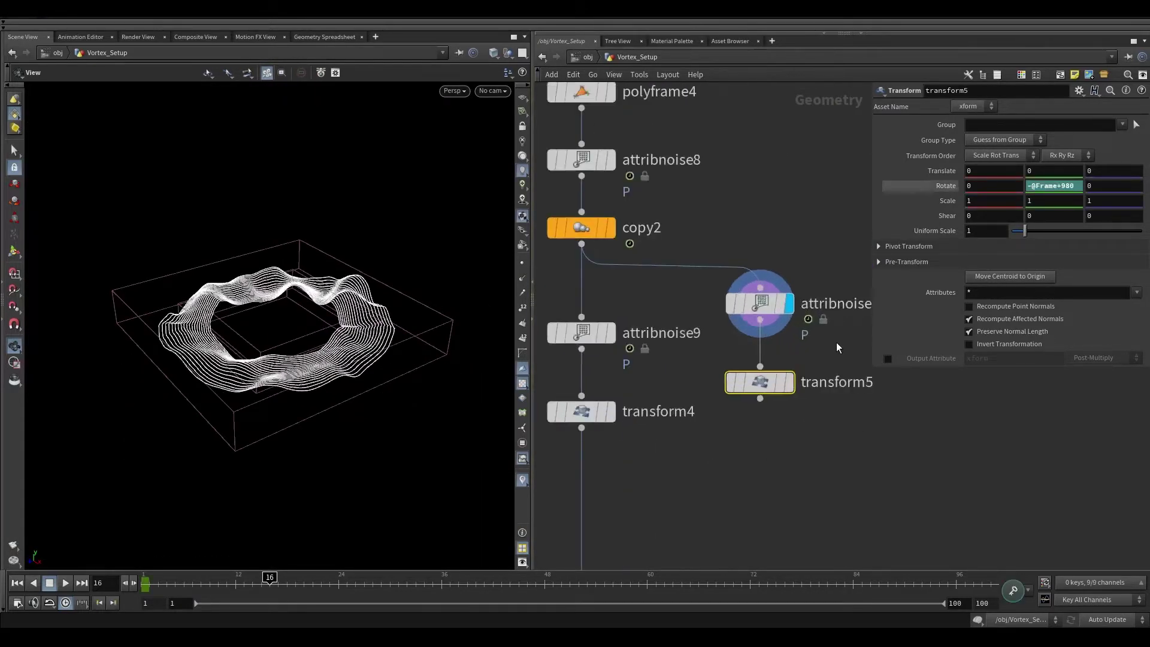
click(759, 303)
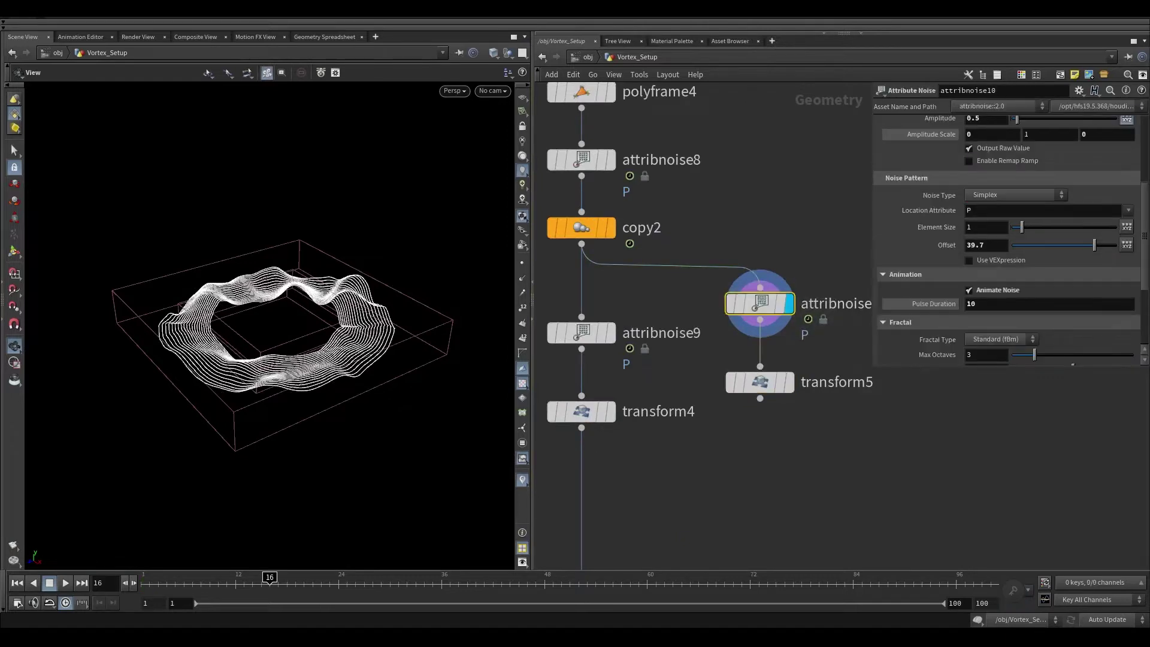
scroll(1025, 256, down, 3)
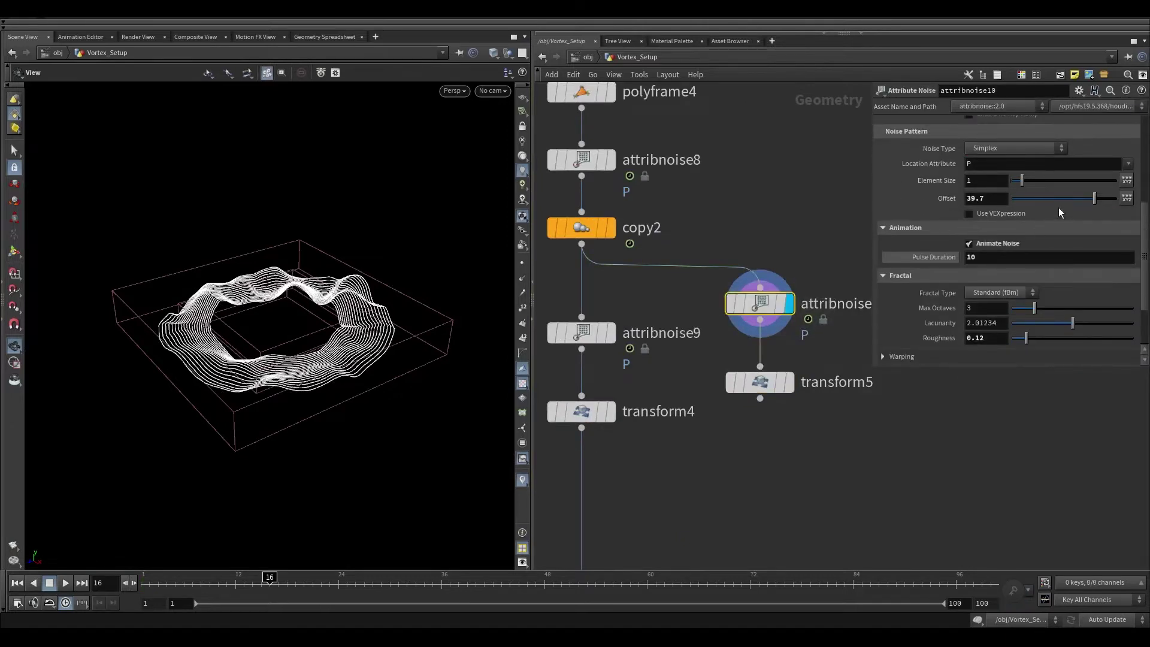
drag(1064, 200, 1069, 196)
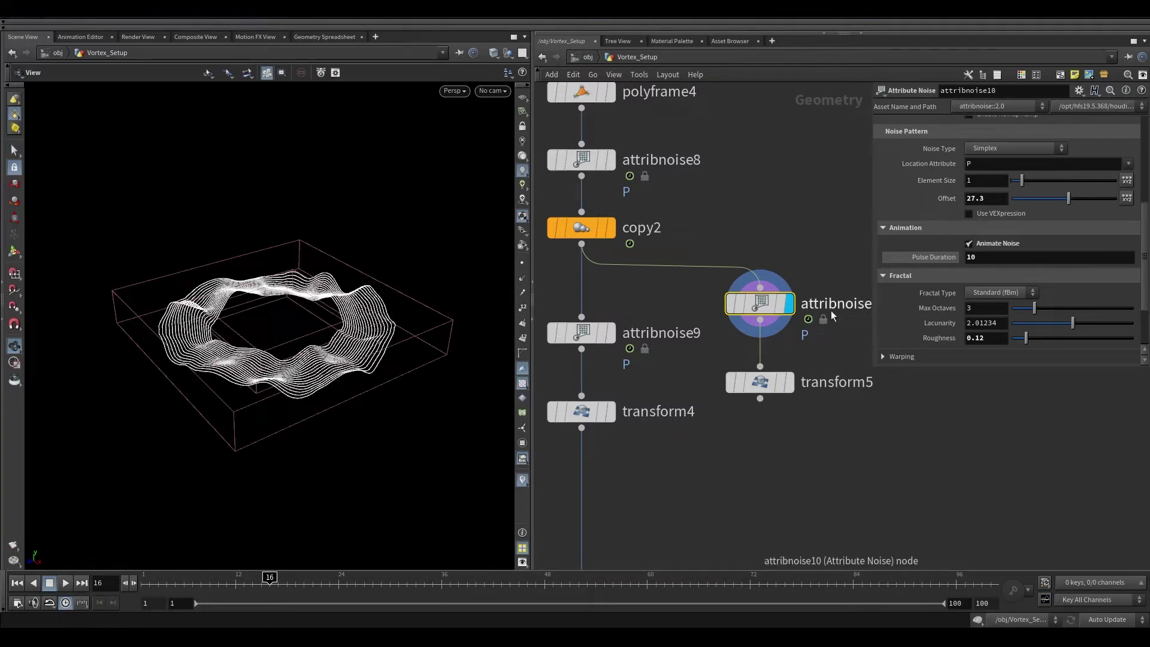
Step: Duplicate attribnoise10 and transform5 as a third parallel branch off copy2, on the opposite side of attribnoise9
scroll(804, 372, up, 3)
click(746, 392)
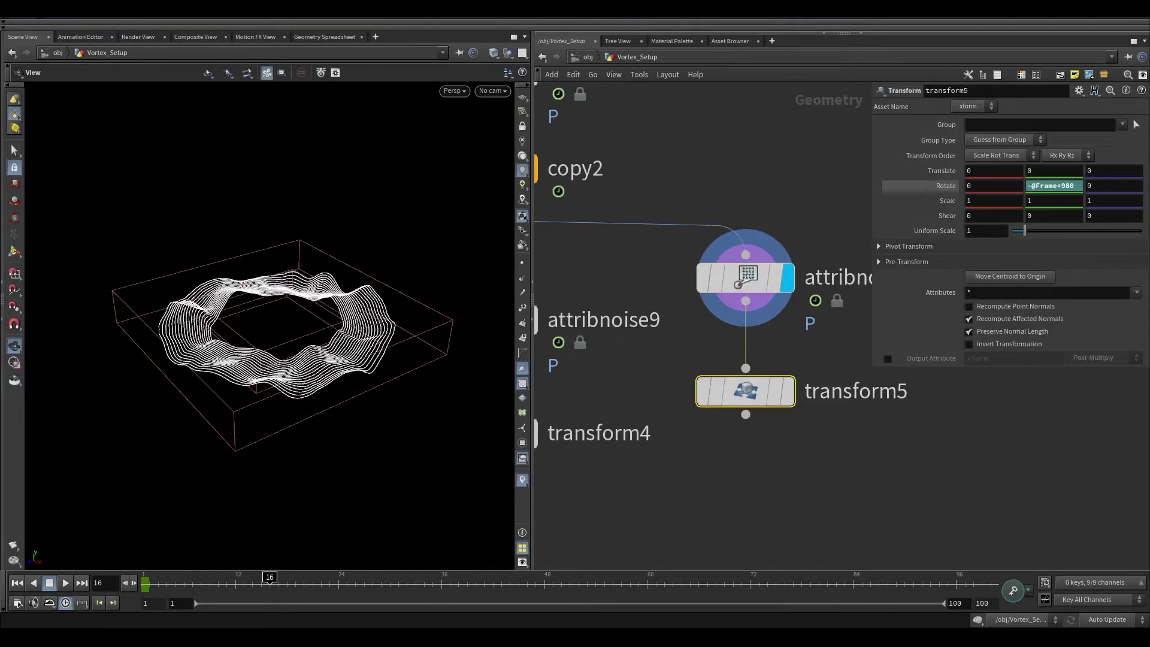
scroll(857, 453, down, 3)
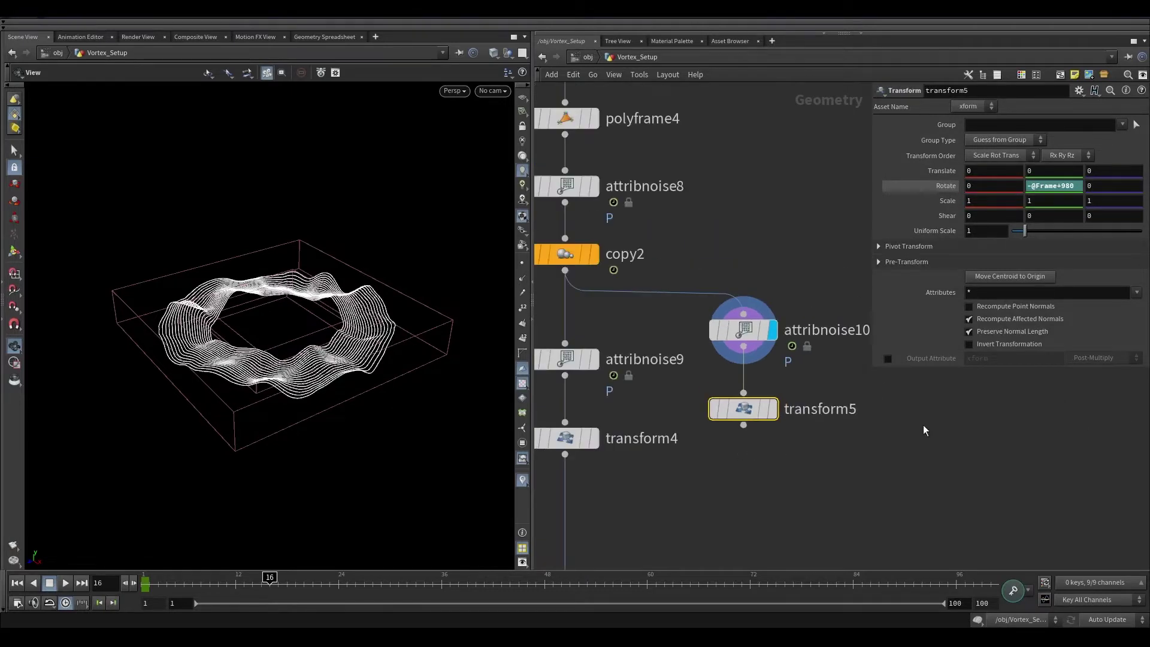
middle_drag(923, 425, 1032, 383)
drag(921, 420, 803, 308)
middle_drag(951, 422, 769, 455)
scroll(769, 454, down, 3)
drag(824, 463, 608, 370)
scroll(611, 359, up, 3)
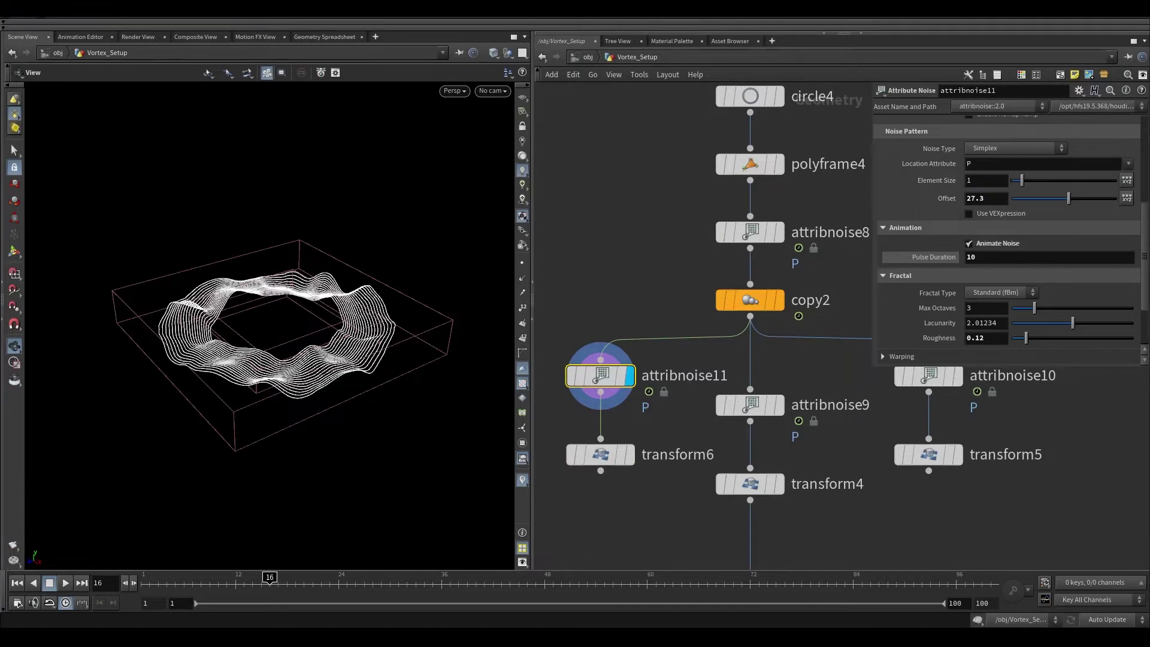
key(Delete)
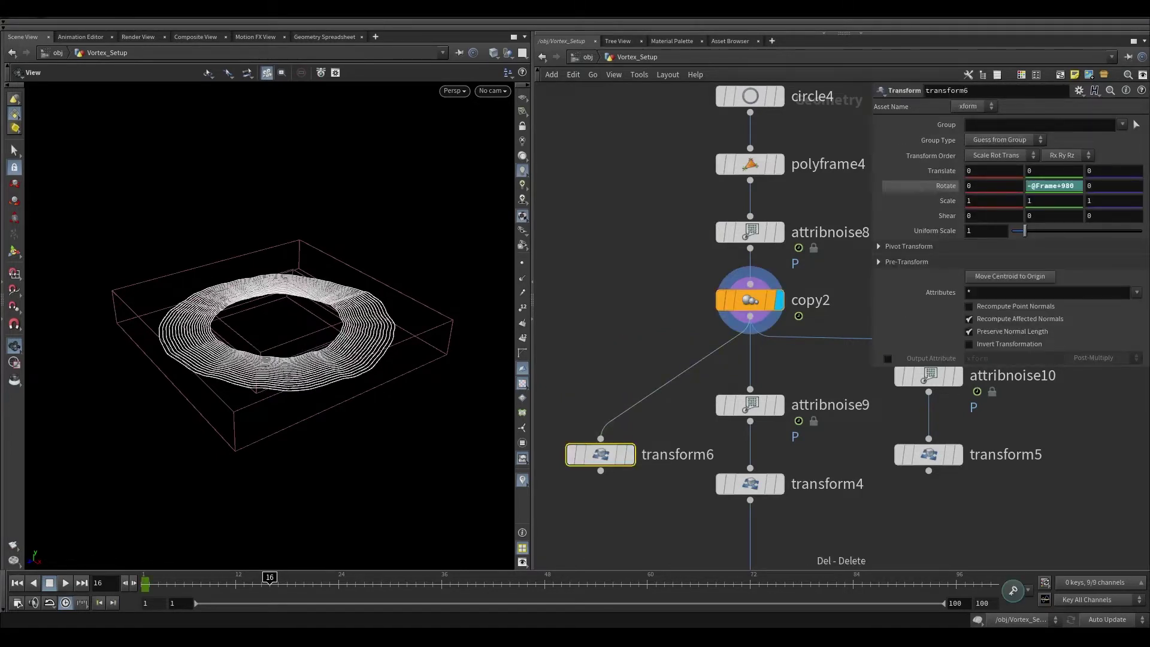
click(1029, 191)
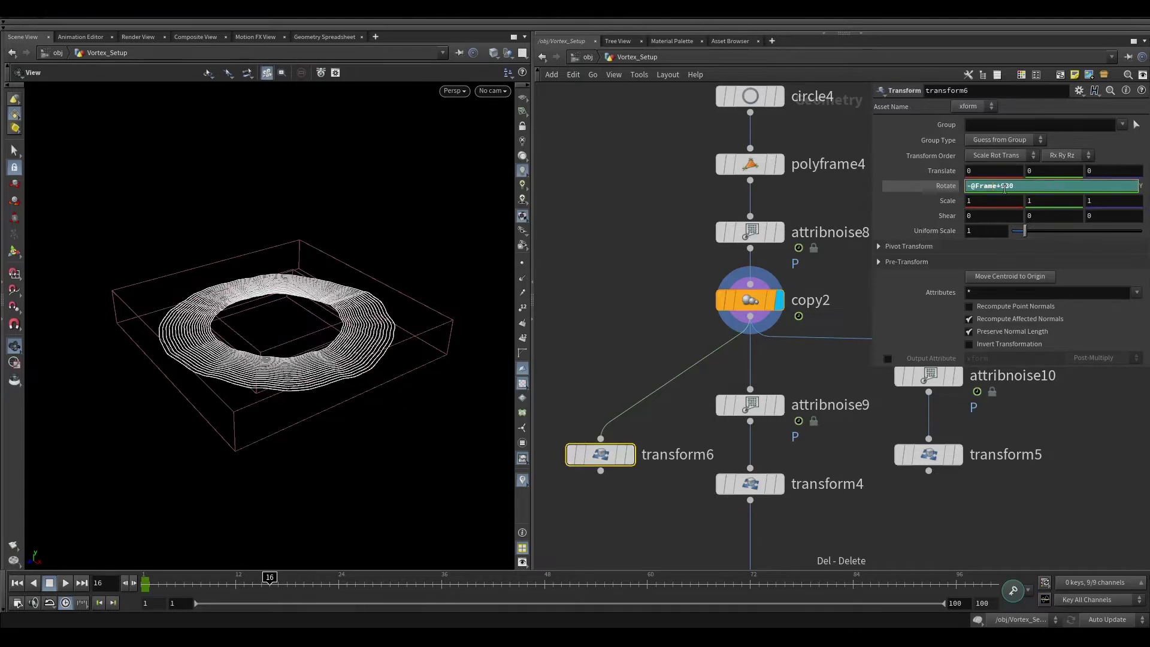
click(1055, 506)
click(1038, 189)
key(BackSpace)
text(0)
click(911, 192)
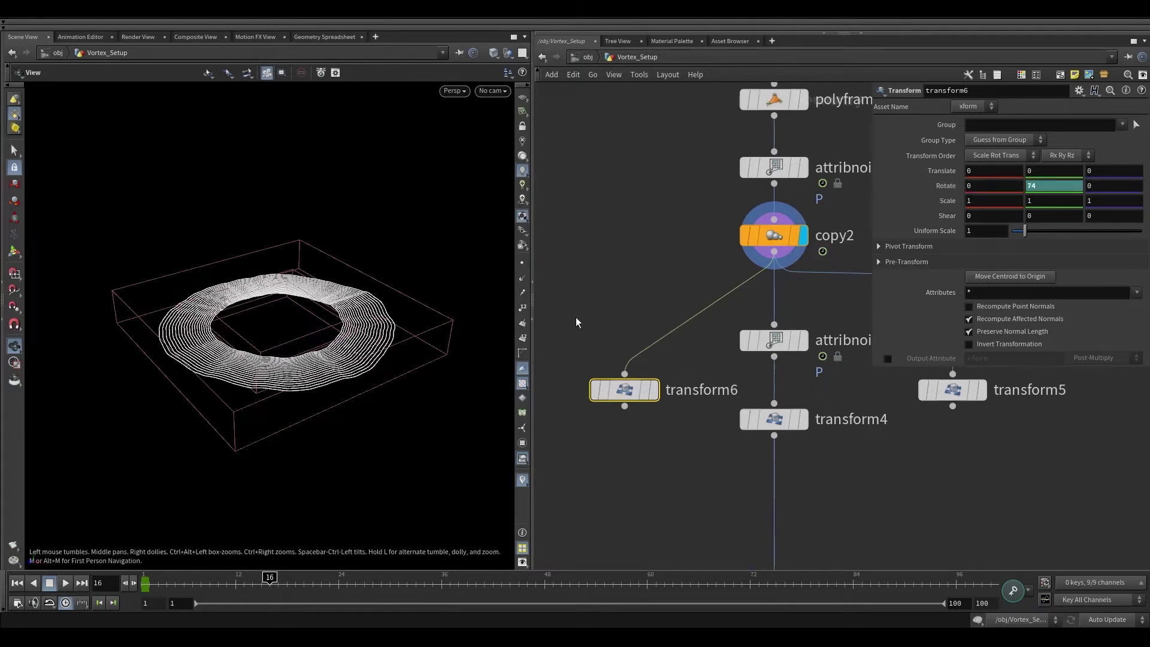
click(660, 351)
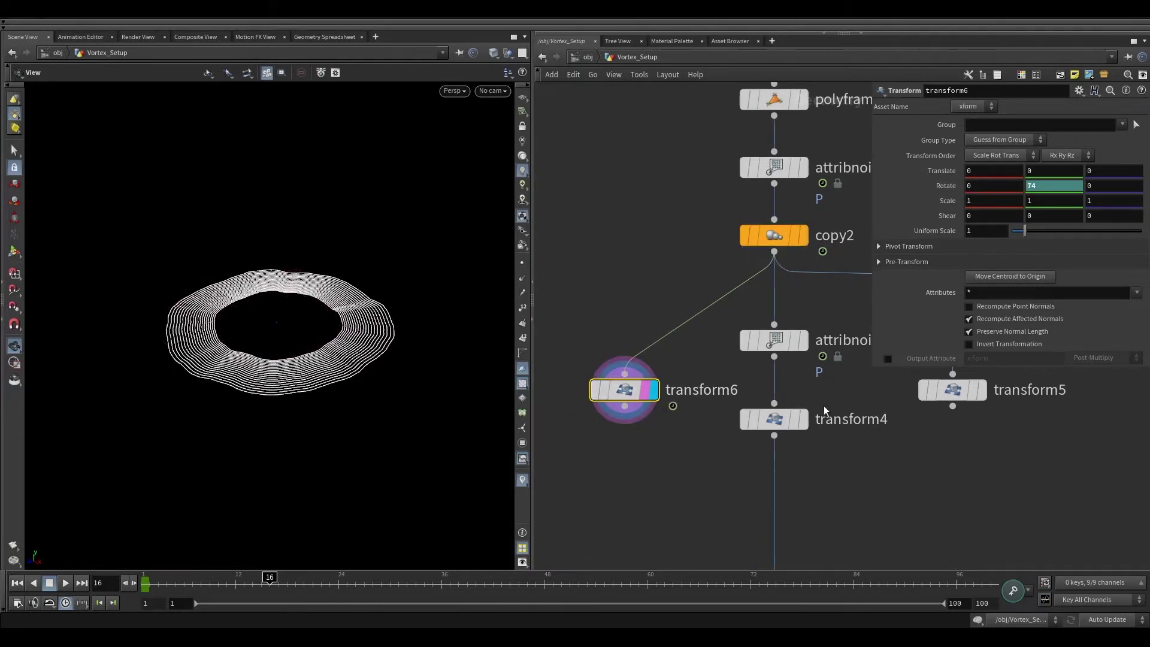
Step: Merge transform6, transform4 and transform5, and place the merge node in the main chain directly below transform4
click(813, 386)
shift+click(774, 419)
shift+click(952, 390)
drag(957, 427, 899, 490)
drag(571, 370, 833, 496)
shift+drag(1010, 485, 892, 372)
drag(952, 407, 839, 519)
key(Escape)
middle_drag(699, 491, 698, 426)
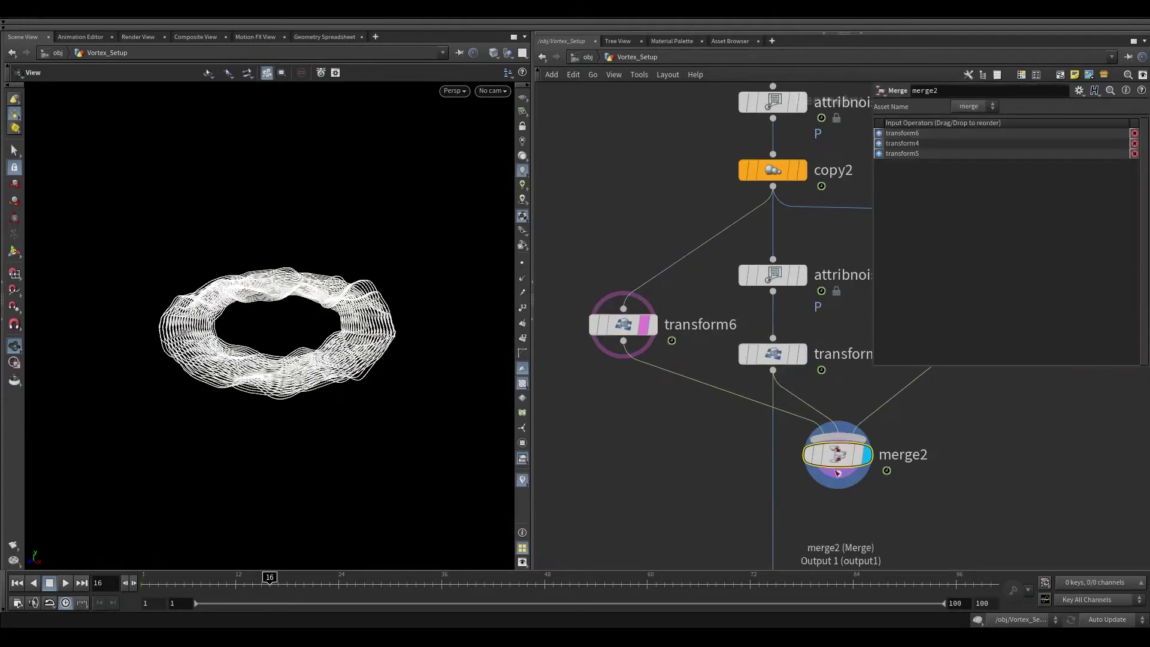
drag(837, 457, 772, 461)
Step: Play the merged curve animation and inspect its shape from the side and from above
drag(315, 373, 187, 549)
click(168, 576)
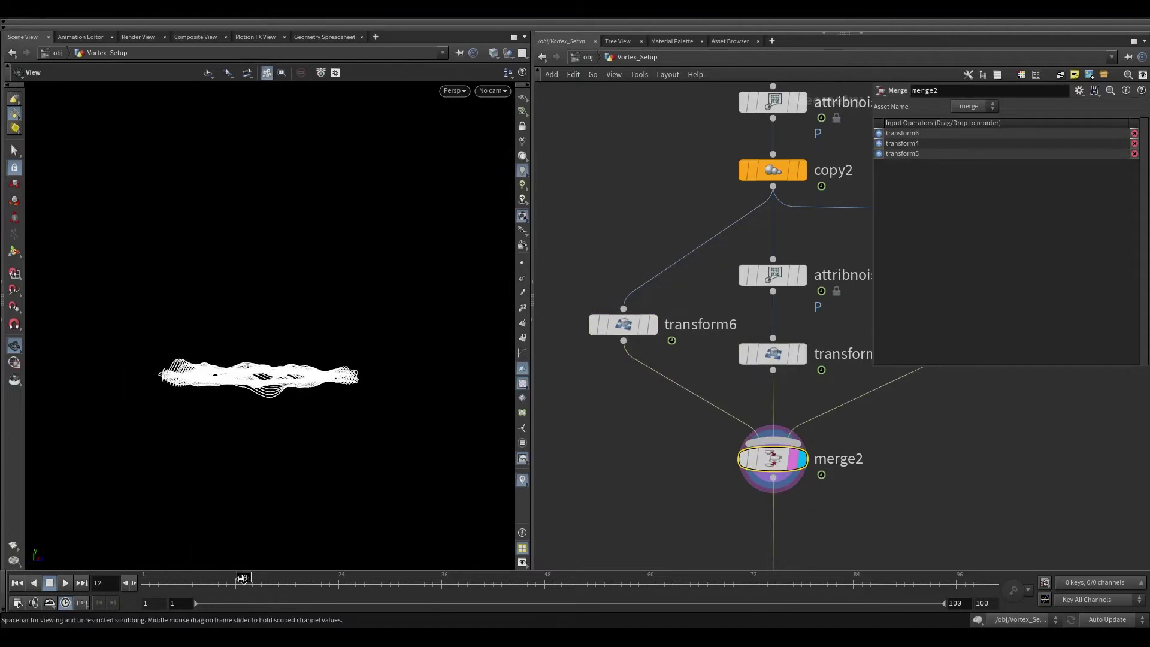
drag(799, 563, 143, 560)
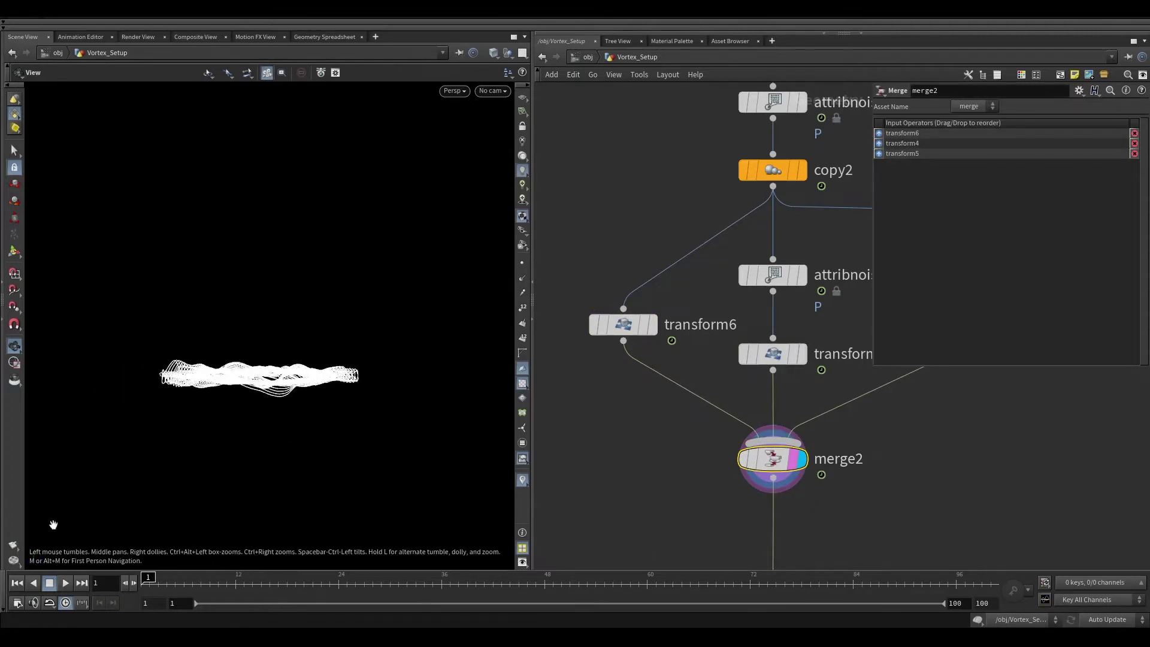
key(g)
drag(277, 287, 302, 350)
click(65, 583)
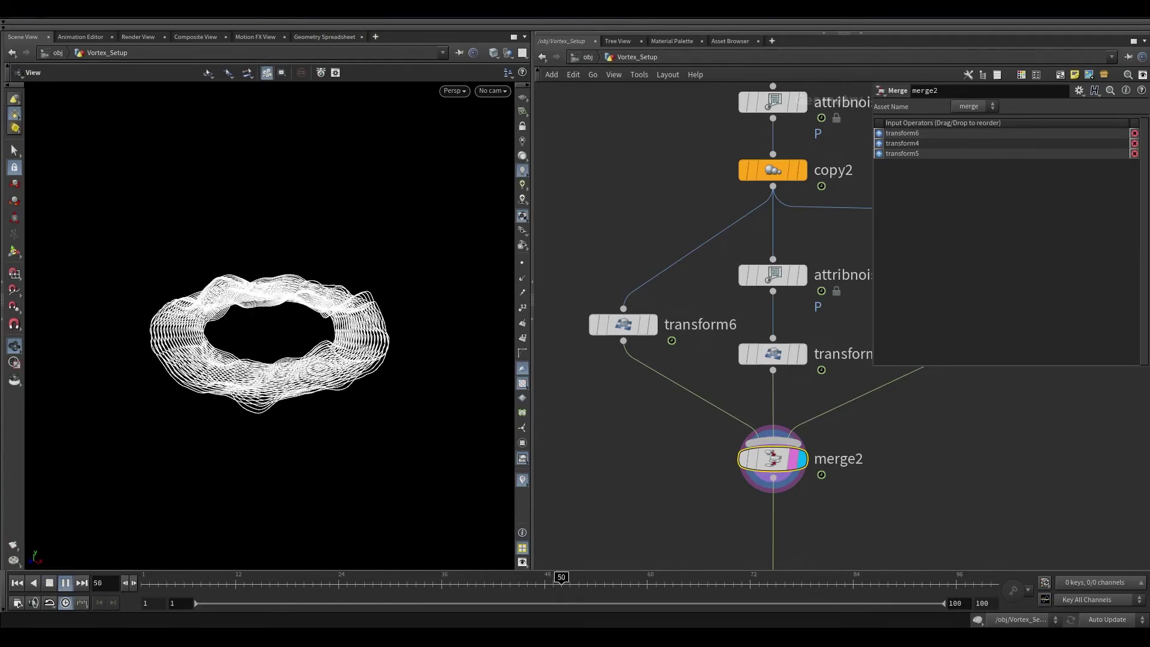
Step: Take the CURVE_04 null out of the main chain and insert it between transform6 and merge2
middle_drag(813, 491, 778, 219)
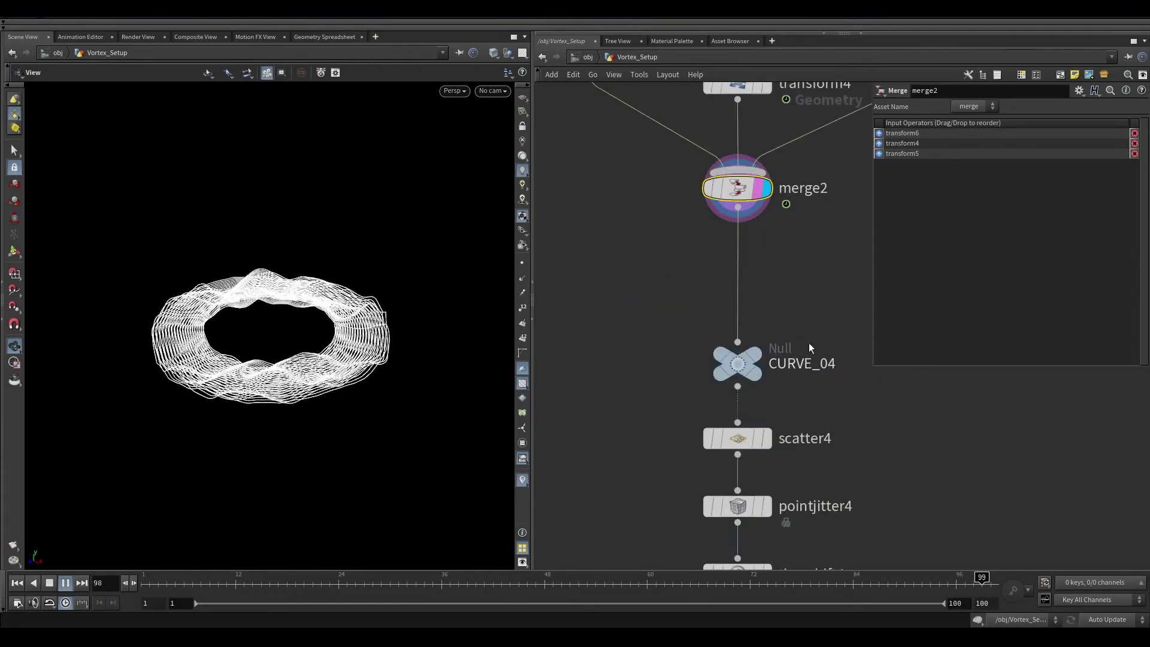
click(737, 364)
scroll(740, 359, down, 1)
drag(737, 354, 634, 211)
middle_drag(652, 258, 717, 467)
drag(702, 422, 679, 369)
scroll(649, 436, down, 1)
middle_drag(669, 400, 637, 361)
drag(640, 294, 617, 260)
drag(643, 341, 621, 331)
Step: Move scatter4 up below merge2 and set its Force Total Count to 40000
middle_drag(749, 524, 674, 406)
drag(653, 448, 653, 335)
click(967, 184)
text(40000)
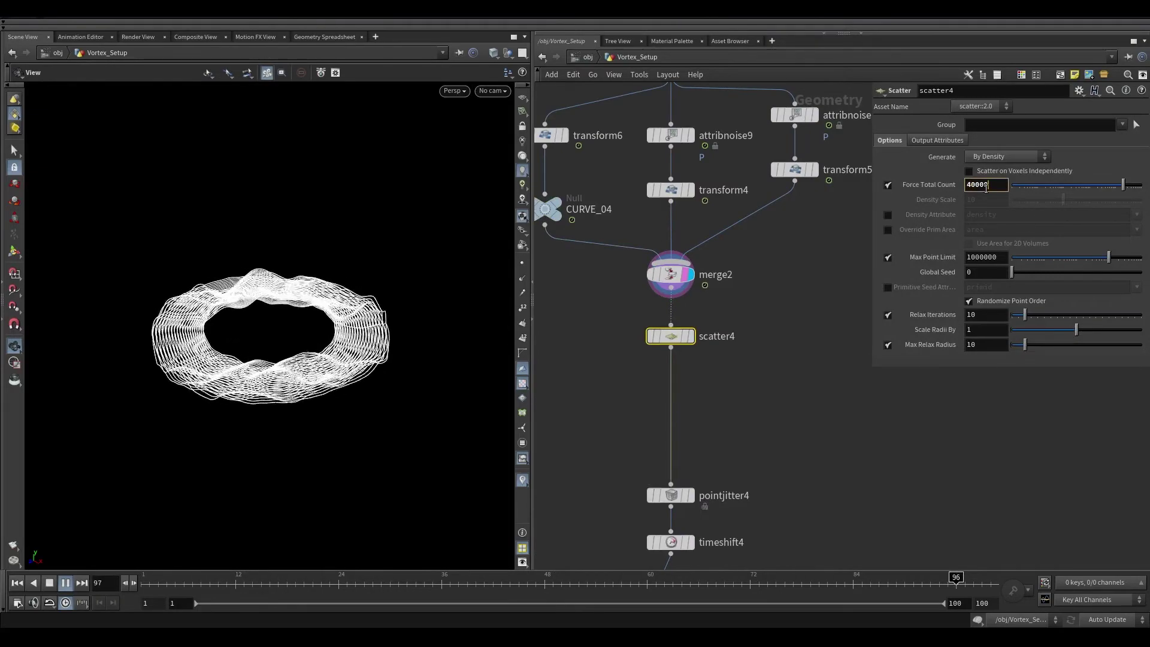
key(Return)
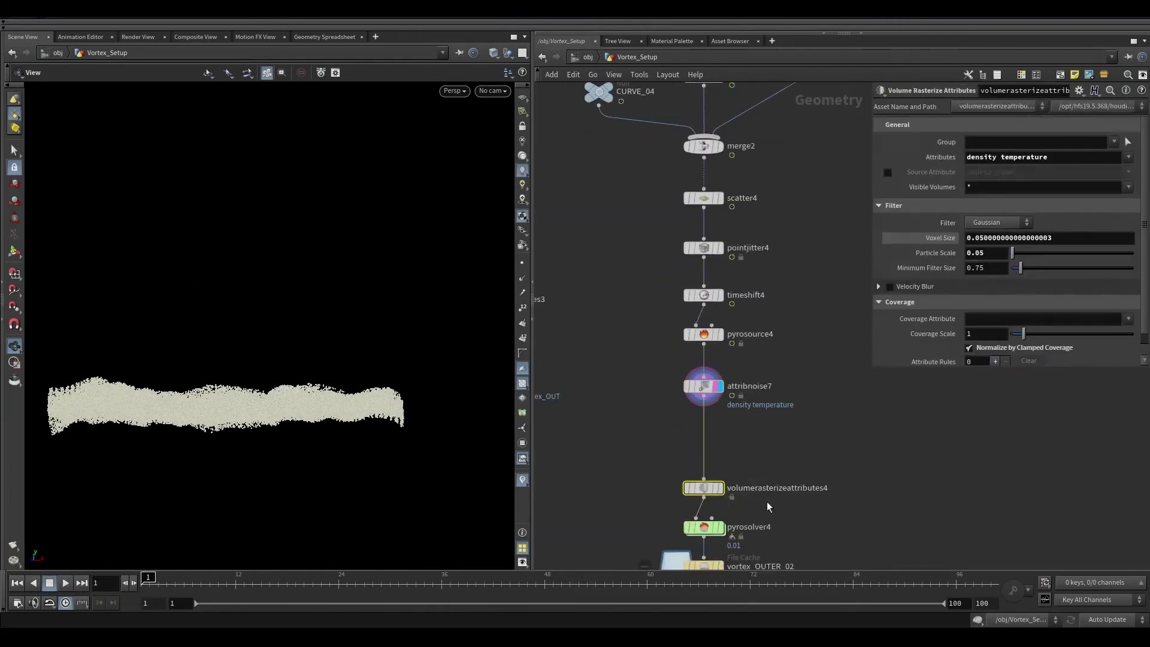
Step: Move volumerasterizeattributes4 and pyrosolver4 up below attribnoise7 and display the rasterized volume
drag(708, 488, 708, 437)
click(720, 437)
scroll(958, 237, down, 1)
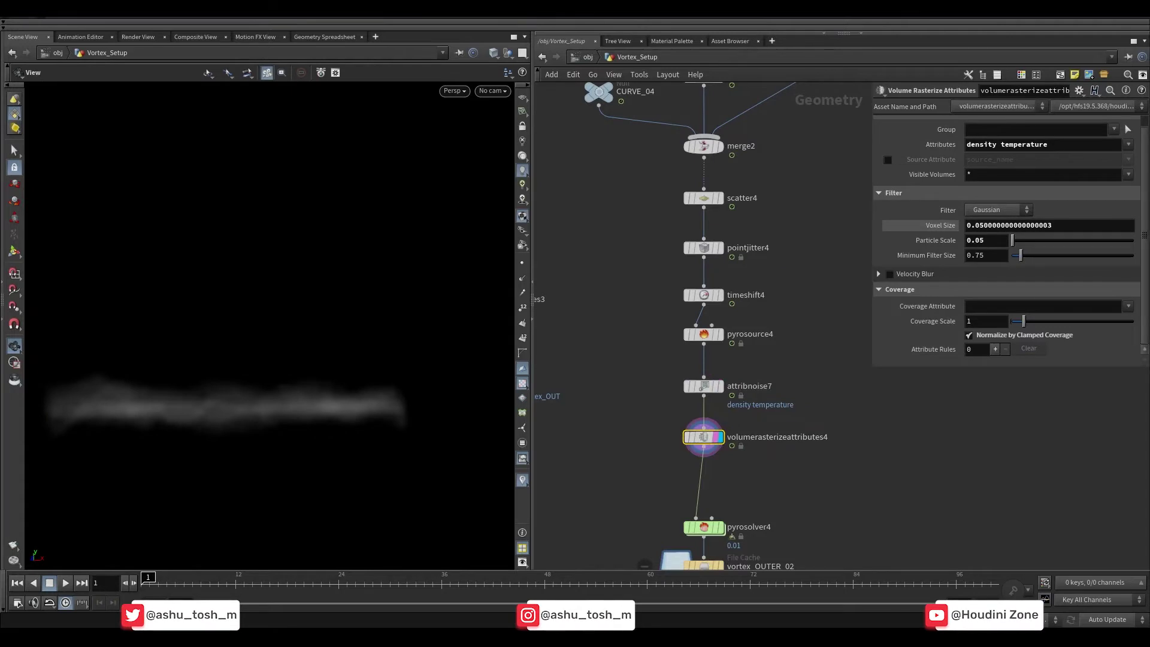
scroll(773, 492, up, 3)
drag(731, 526, 732, 477)
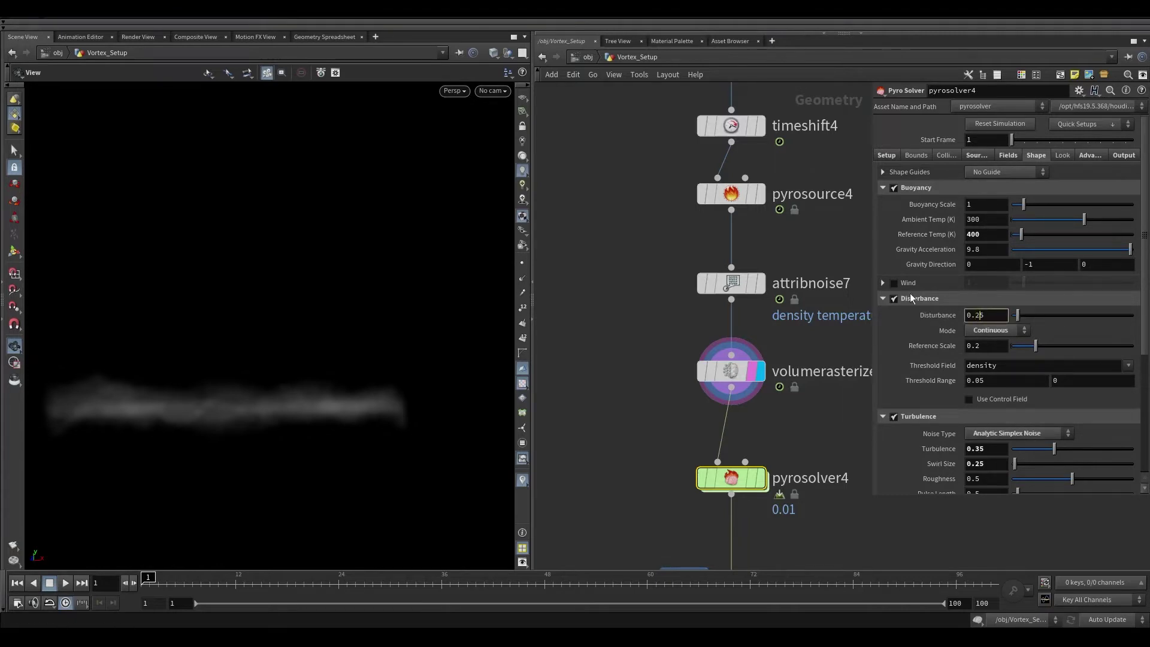
Step: Set pyrosolver4's disturbance to 0.25 and its turbulence to 0.34
key(Return)
scroll(944, 440, down, 1)
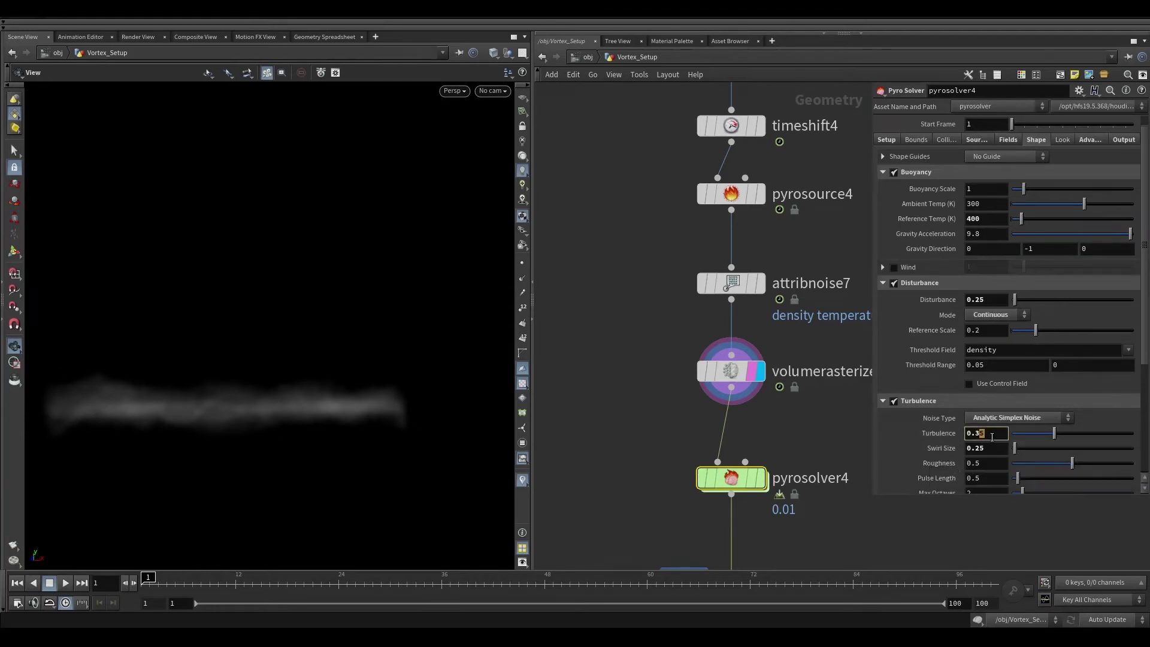
click(937, 436)
click(936, 436)
Step: Inside pyrosolver4's FORCES network, set the Max Influence Radius of gascurveforce1 to 1.5
scroll(784, 447, down, 3)
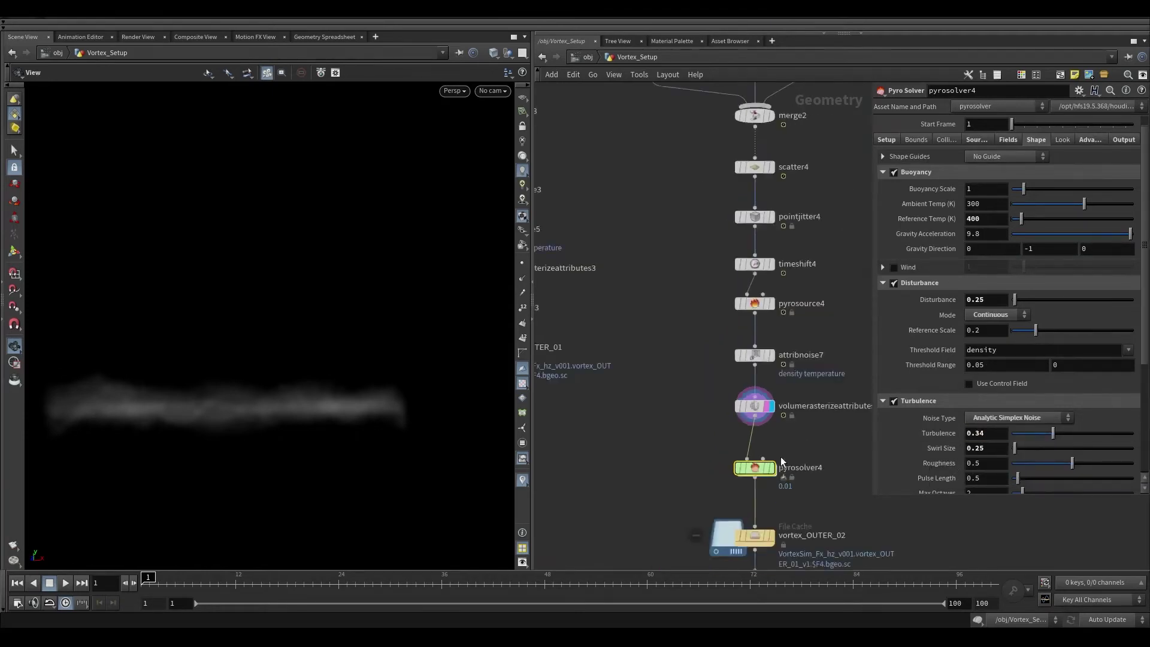
scroll(769, 533, up, 3)
double_click(772, 280)
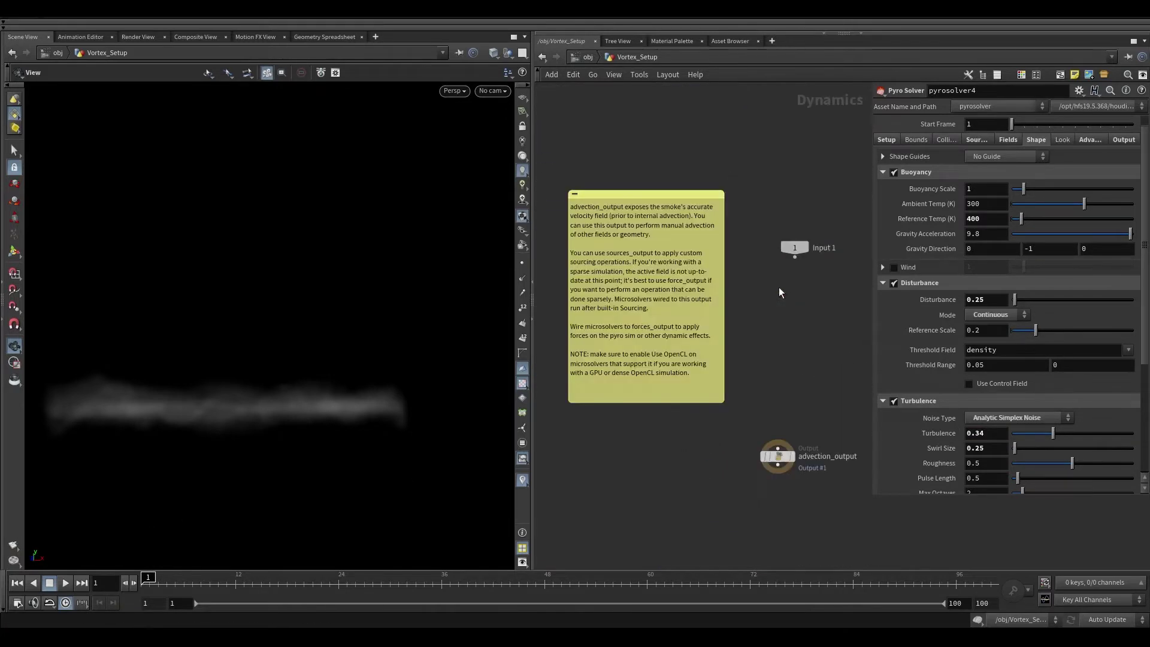
scroll(545, 245, down, 3)
middle_drag(751, 335, 628, 330)
scroll(724, 321, up, 3)
click(706, 293)
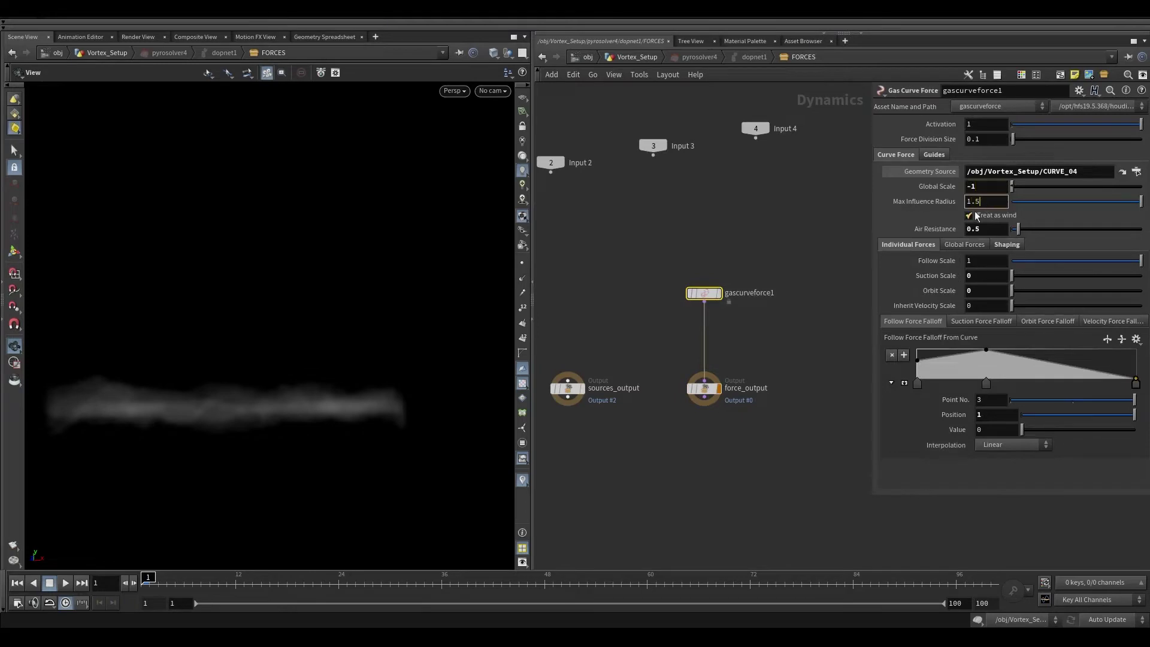
click(943, 204)
click(944, 203)
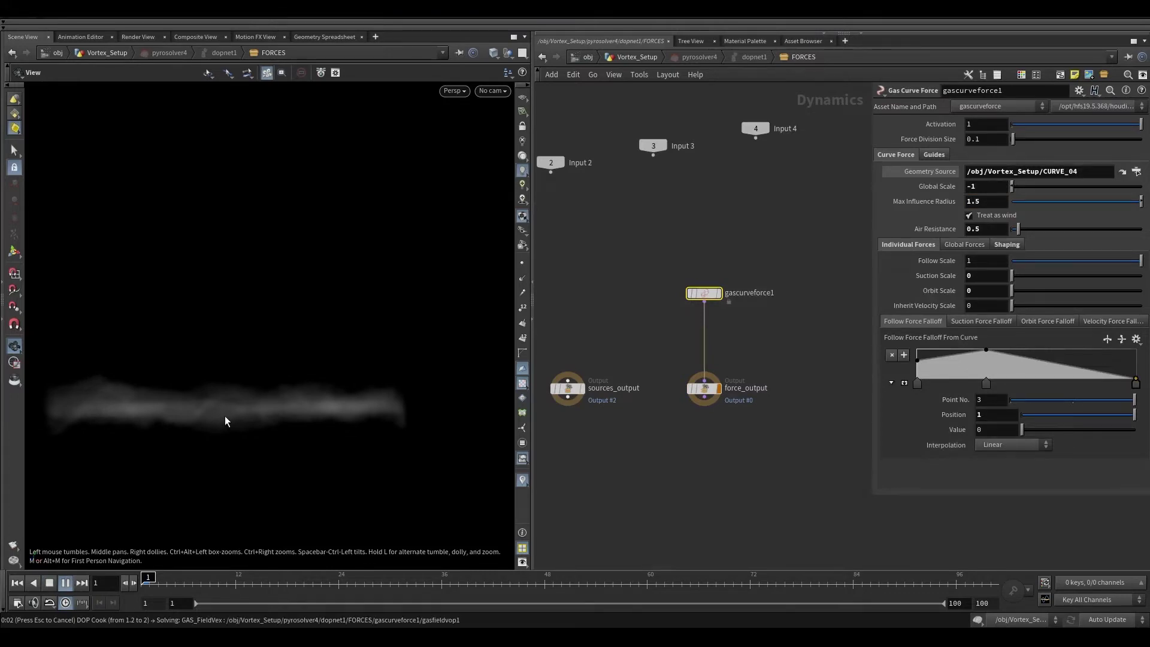
key(Escape)
key(Left)
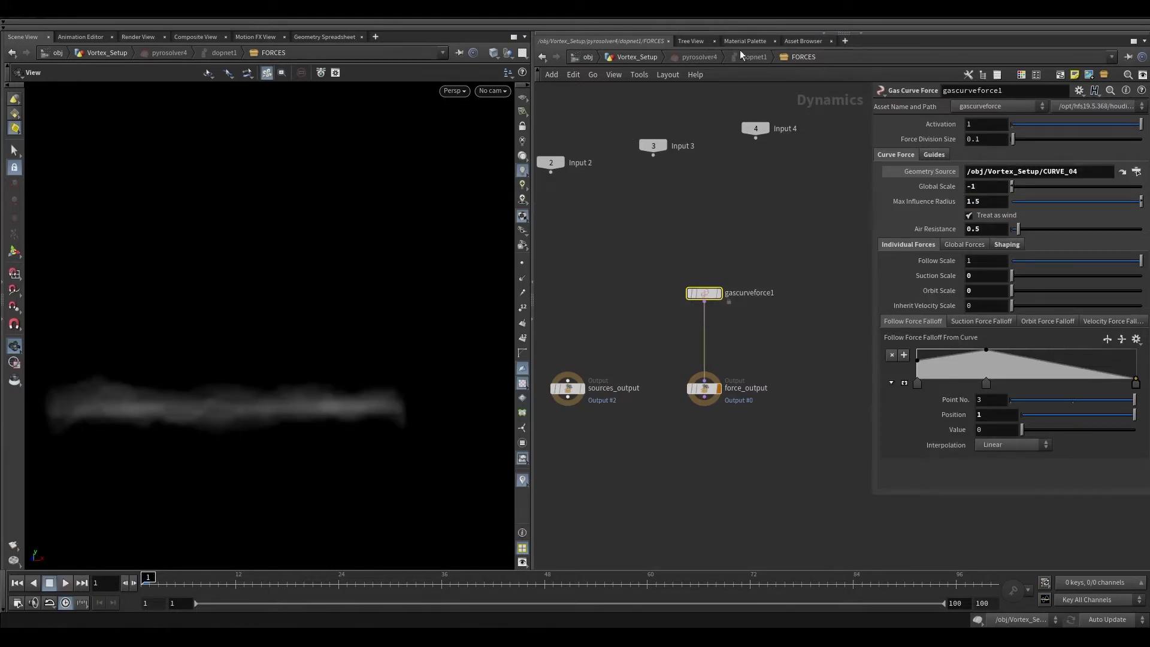
Step: Return to the Vortex_Setup network, display pyrosolver4 and briefly play its simulation
click(651, 60)
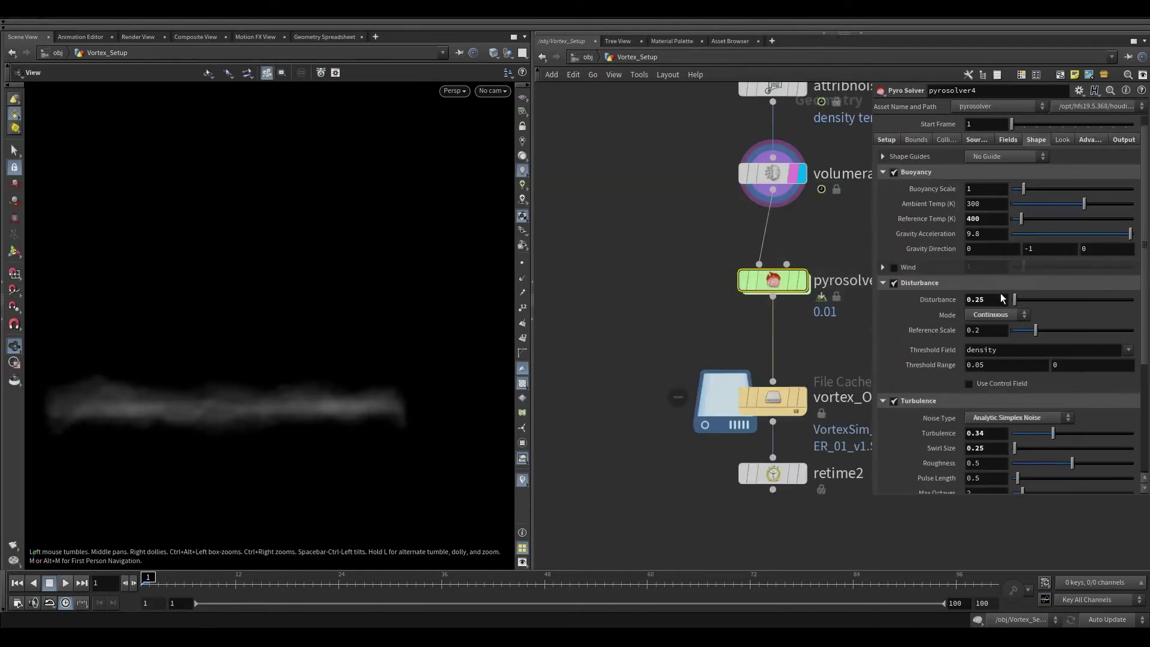
click(886, 139)
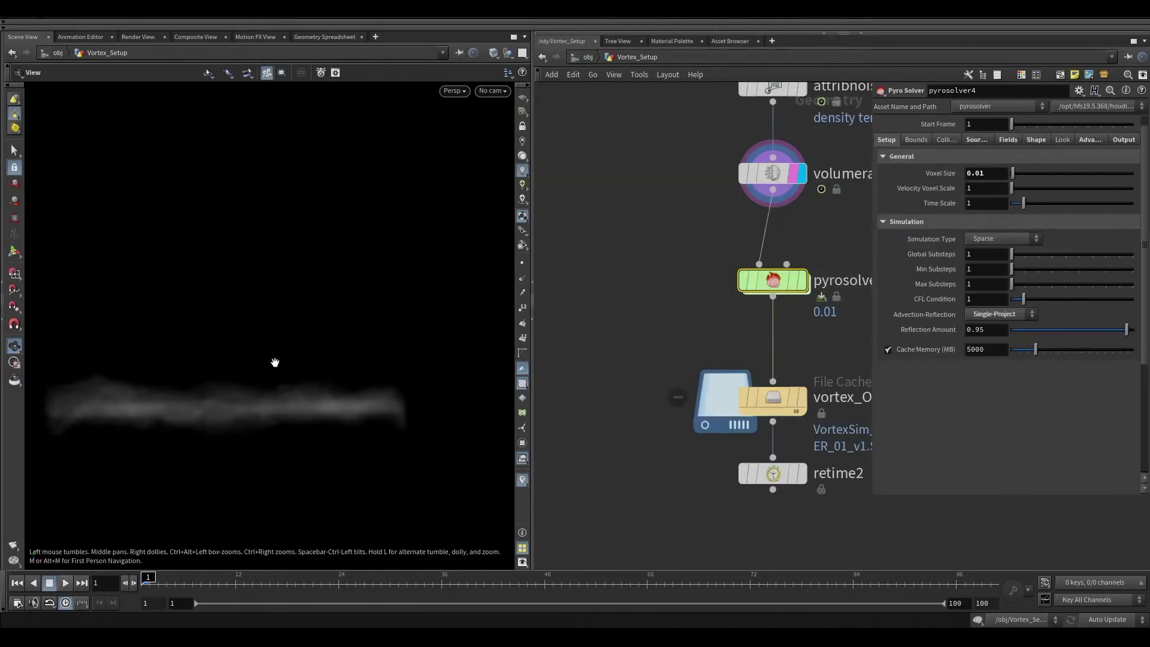
drag(221, 369, 222, 431)
click(783, 280)
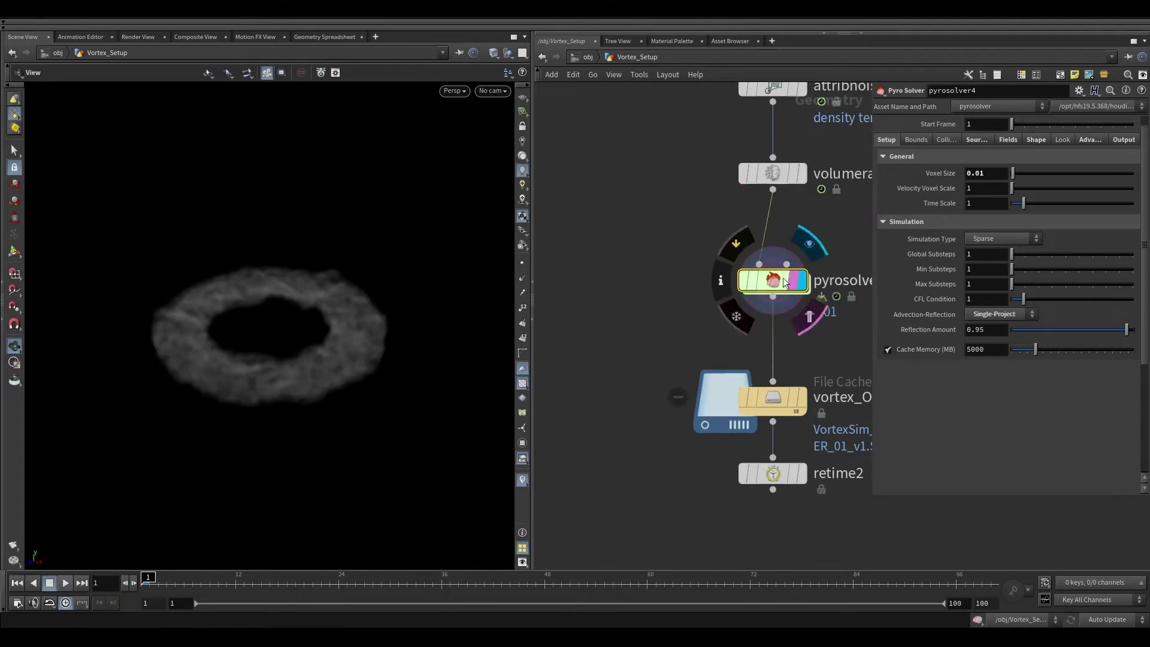
click(65, 582)
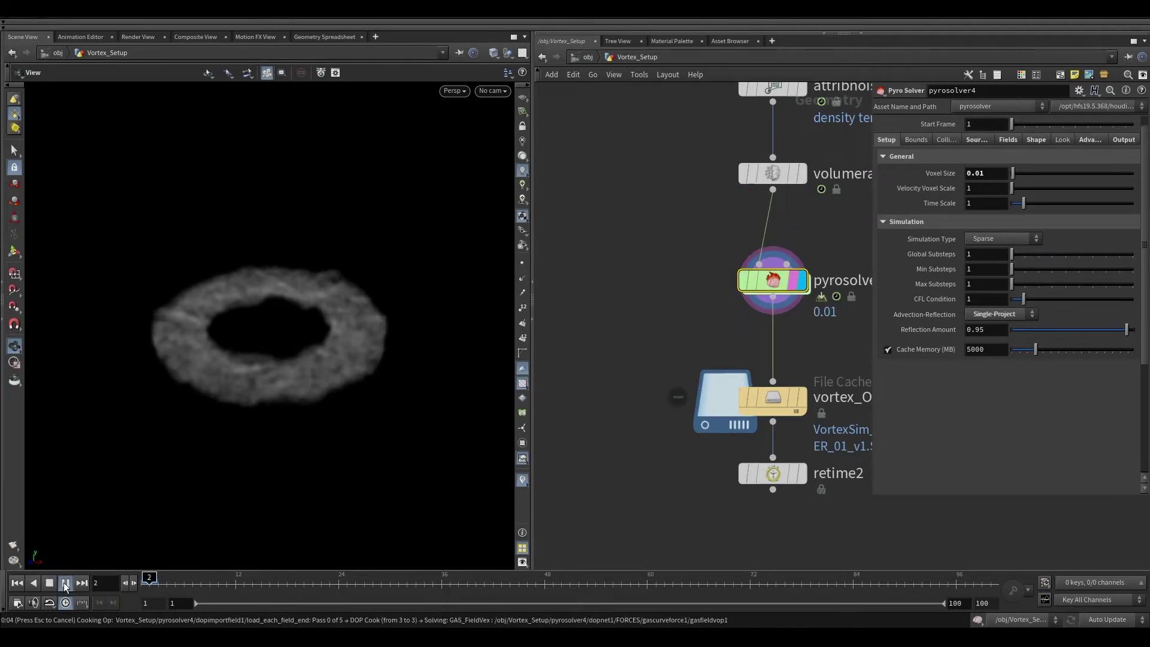
click(66, 584)
Step: Set pyrosolver4's voxel size to 0.05 and play the coarse simulation while inspecting the smoke ring from several angles
double_click(998, 172)
text(.05)
key(Return)
click(65, 583)
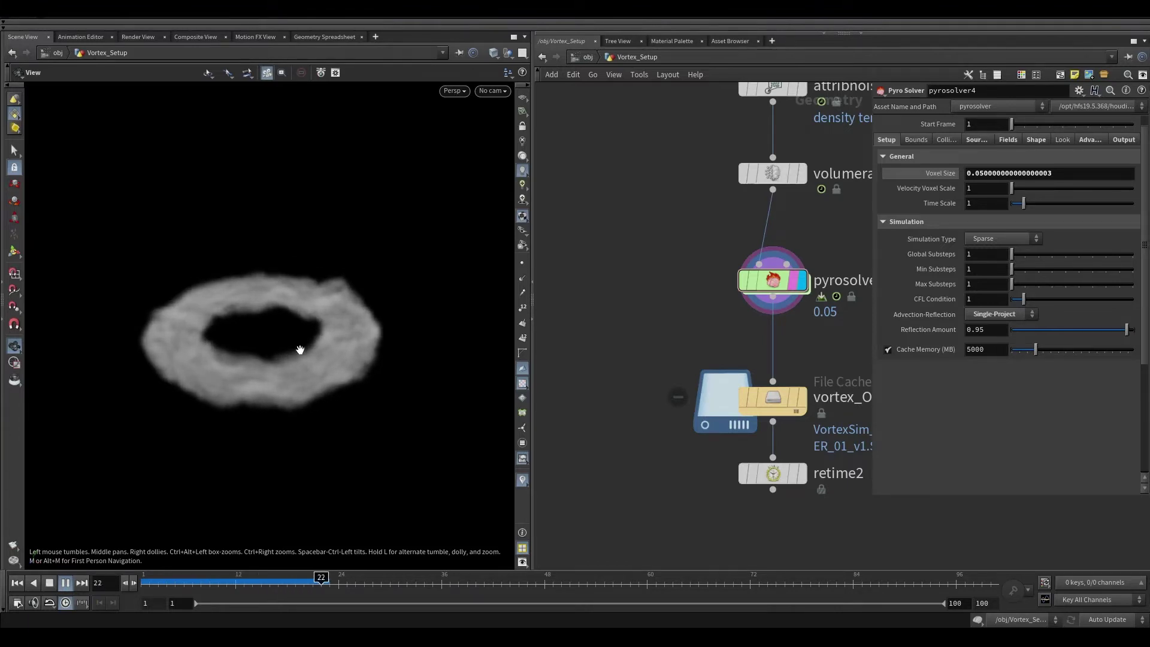
click(327, 576)
drag(285, 359, 434, 349)
click(50, 583)
click(67, 584)
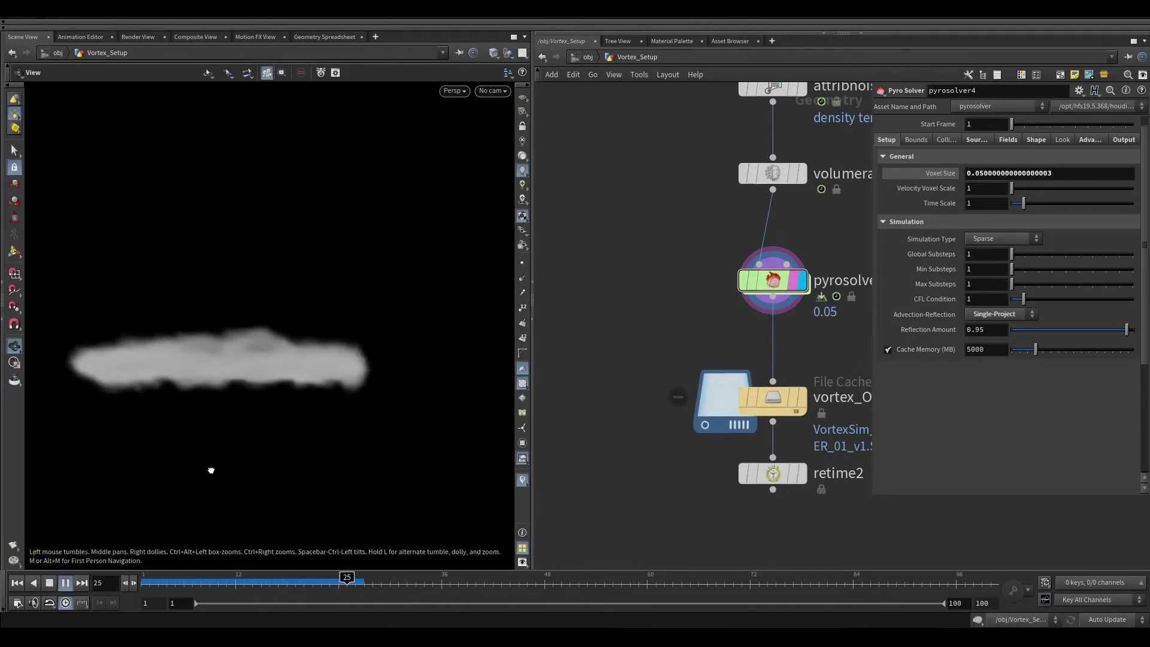
Step: Compare the vortex_OUTER_01 cache with the pyrosolver4 smoke ring and review the settings of circle4
scroll(778, 429, down, 5)
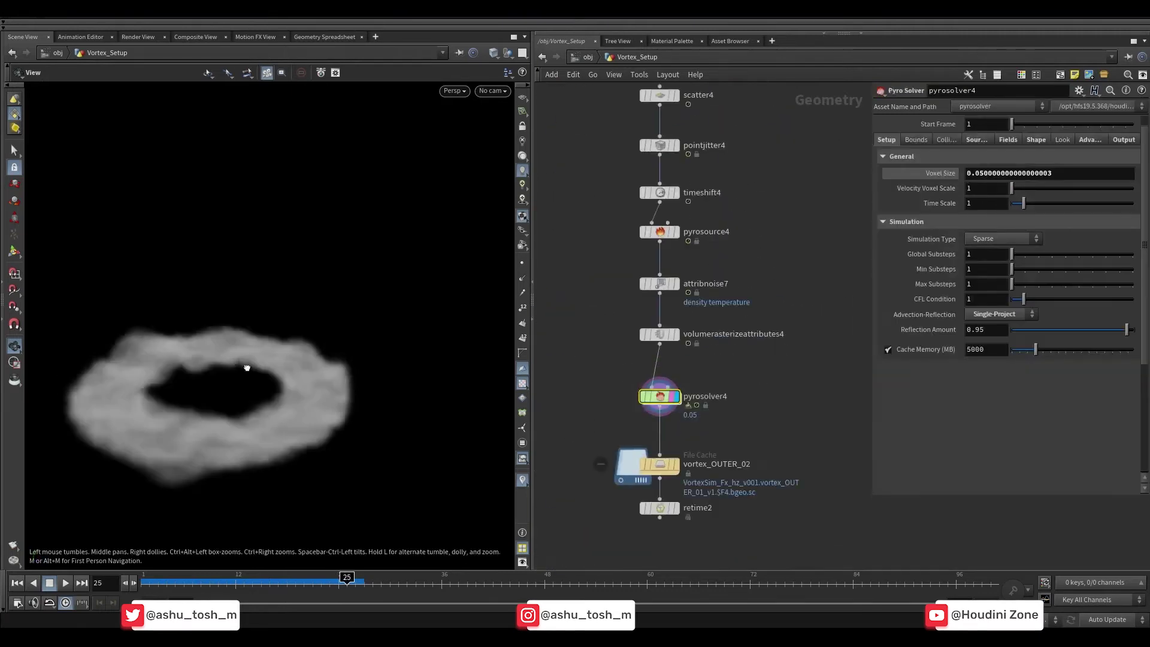
scroll(658, 402, down, 4)
scroll(763, 322, up, 3)
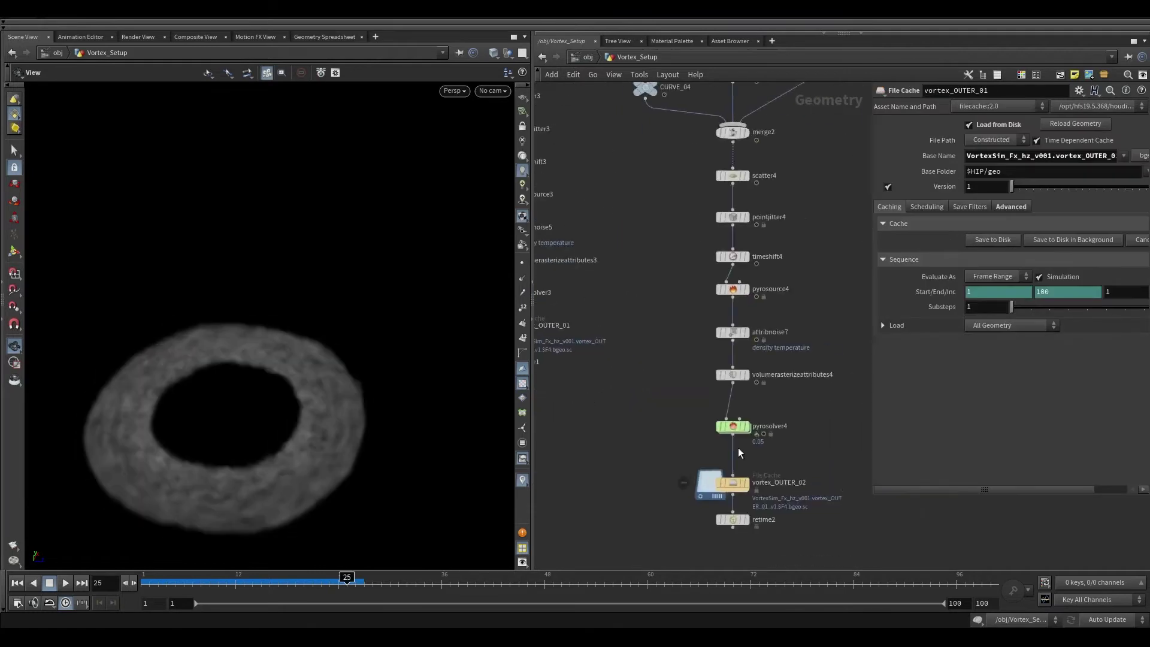
scroll(738, 448, up, 3)
scroll(592, 374, down, 3)
scroll(683, 402, up, 2)
click(683, 401)
scroll(685, 400, down, 3)
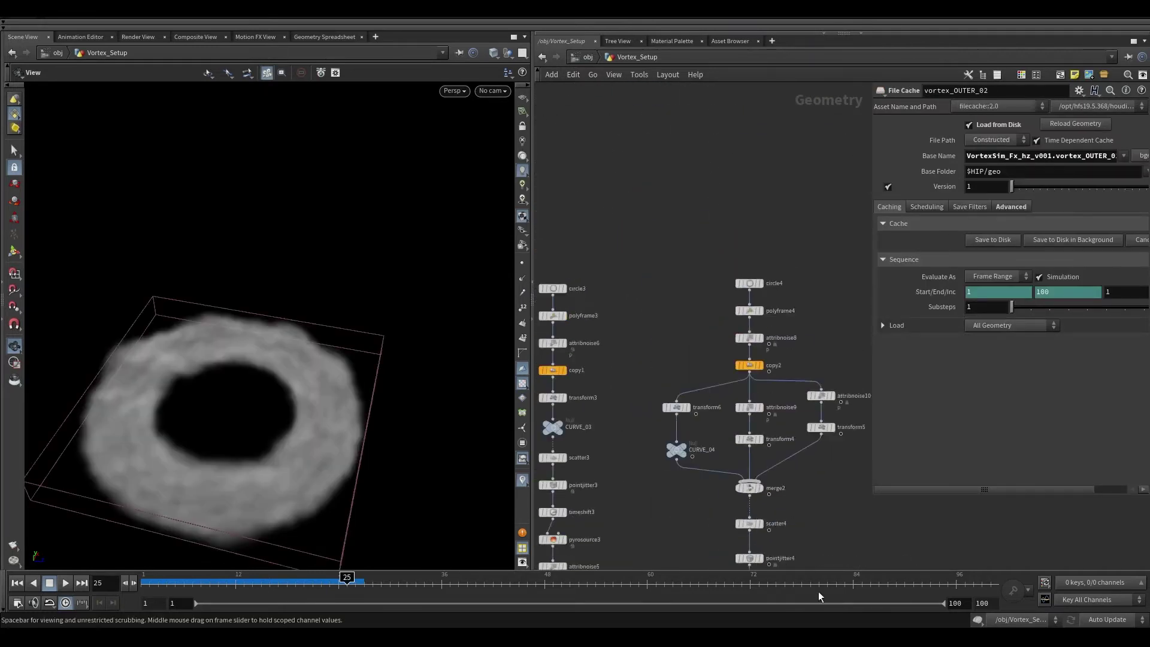
scroll(726, 359, up, 3)
click(726, 276)
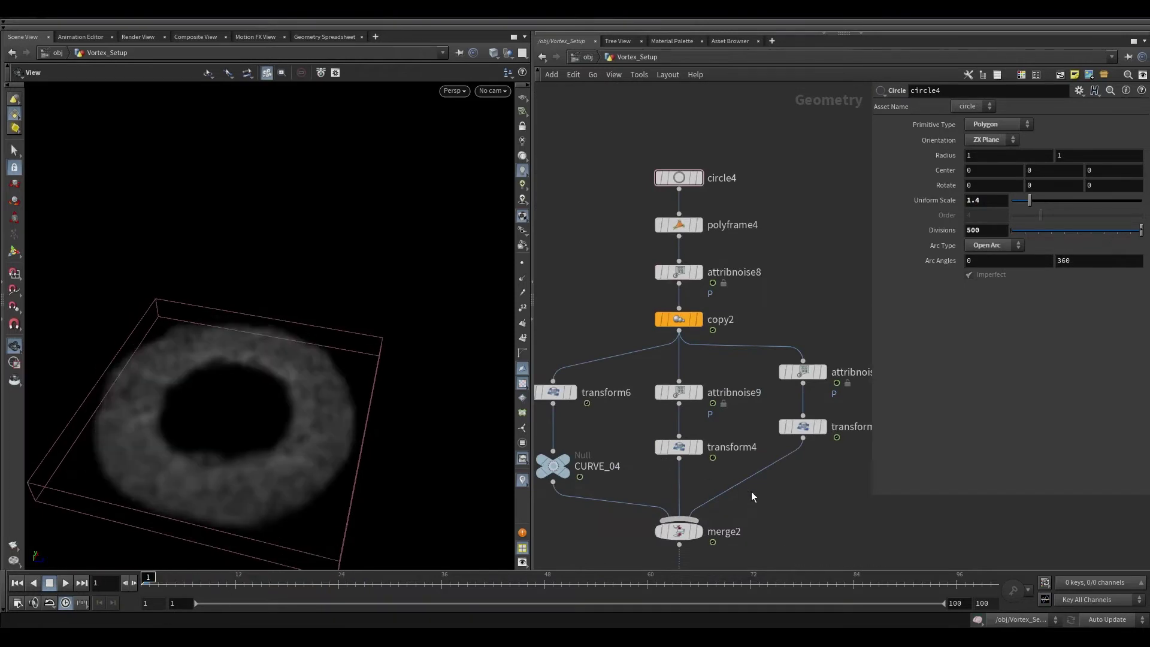
Step: Set pyrosolver4's Global Substeps to 5 and its voxel size to 0.01
scroll(753, 497, down, 10)
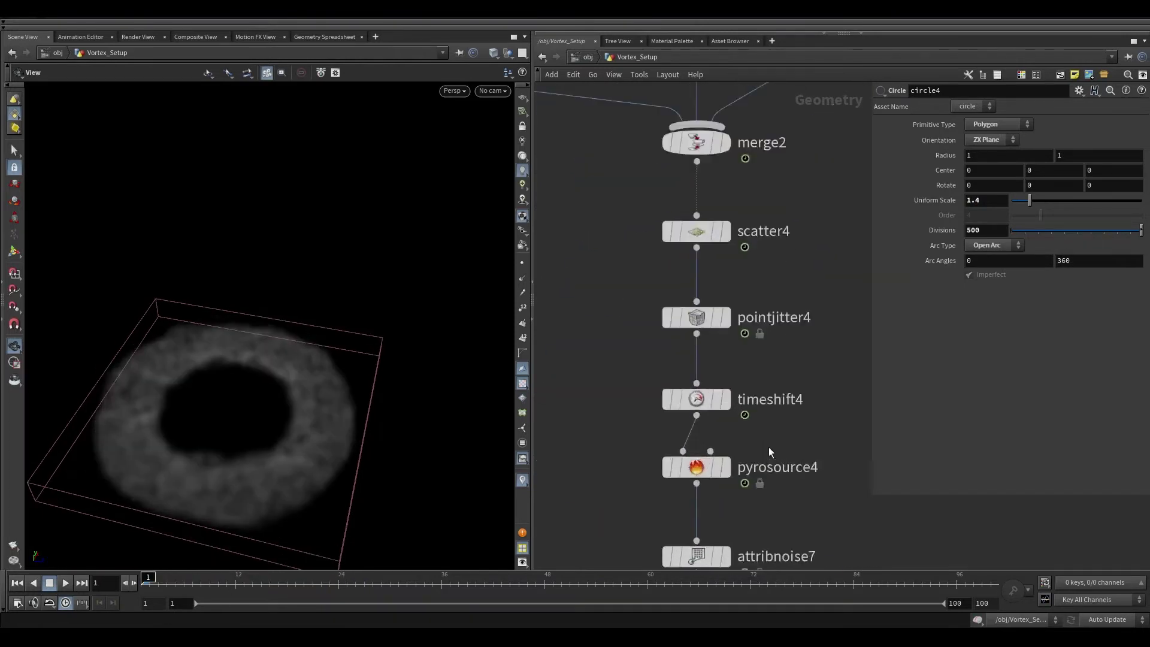
click(696, 202)
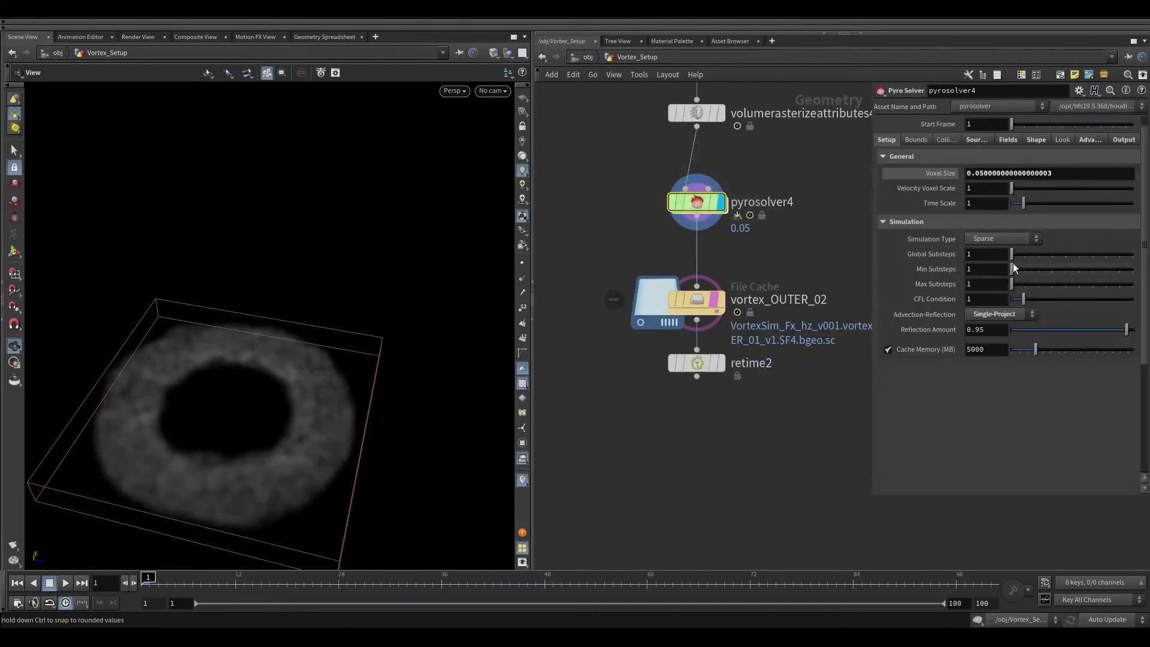
drag(1011, 256, 1066, 256)
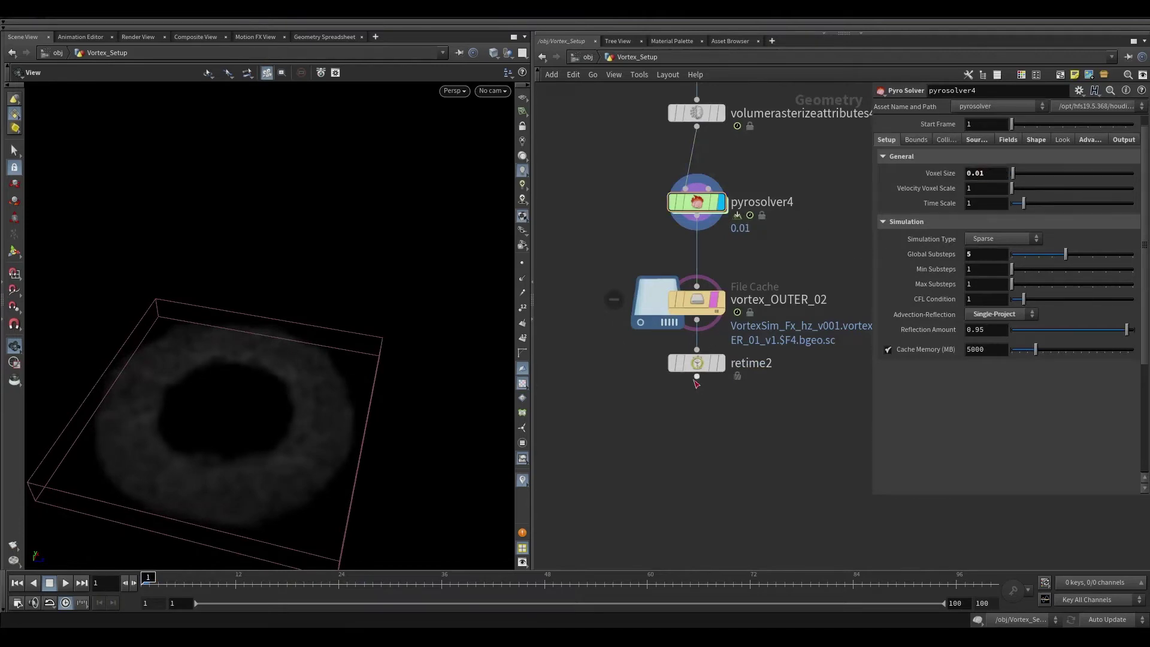
Step: Set vortex_OUTER_02's cache base name to the Scene + Node Name preset and save the simulation to disk
drag(769, 423, 603, 335)
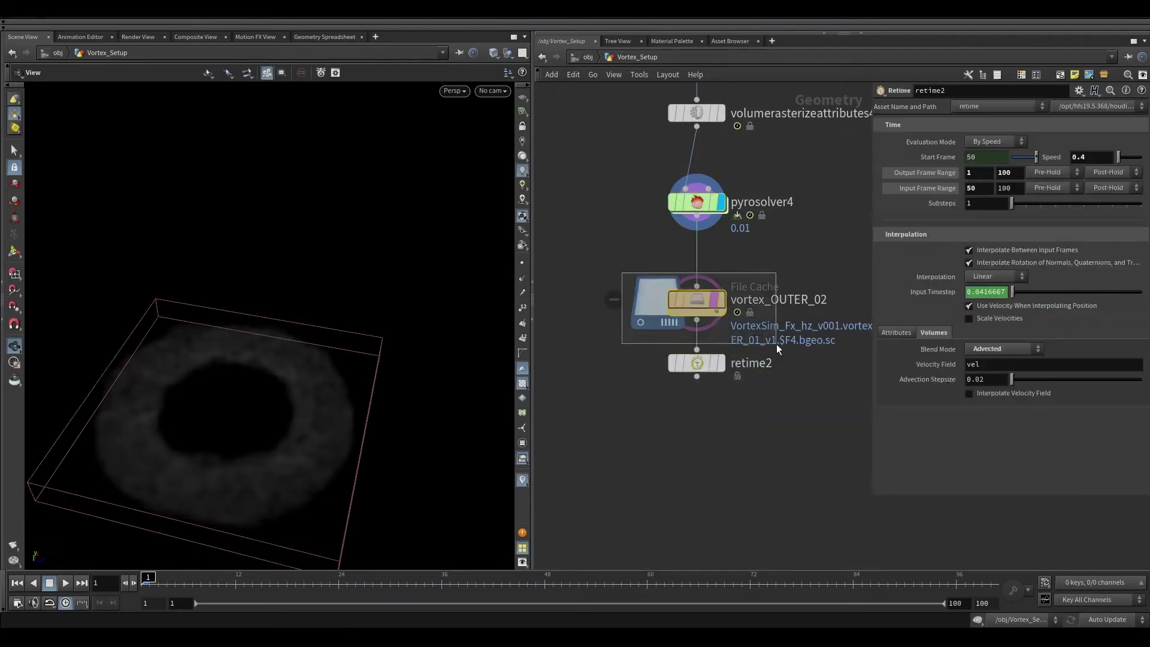
click(659, 309)
scroll(787, 417, down, 3)
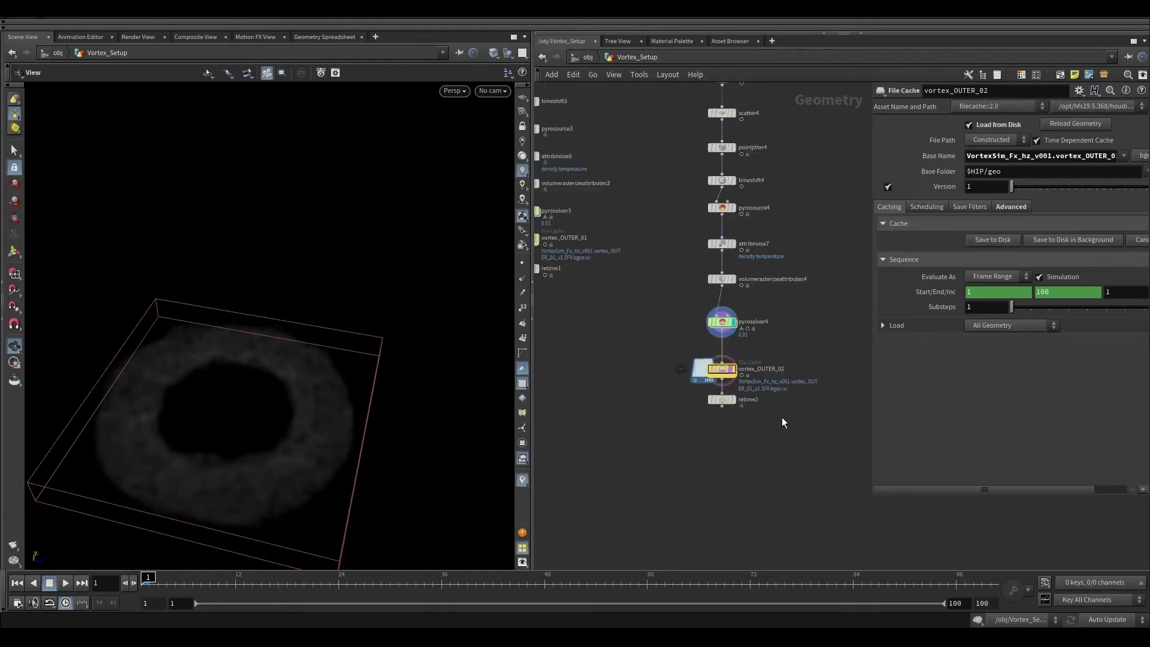
scroll(696, 396, up, 2)
click(1123, 155)
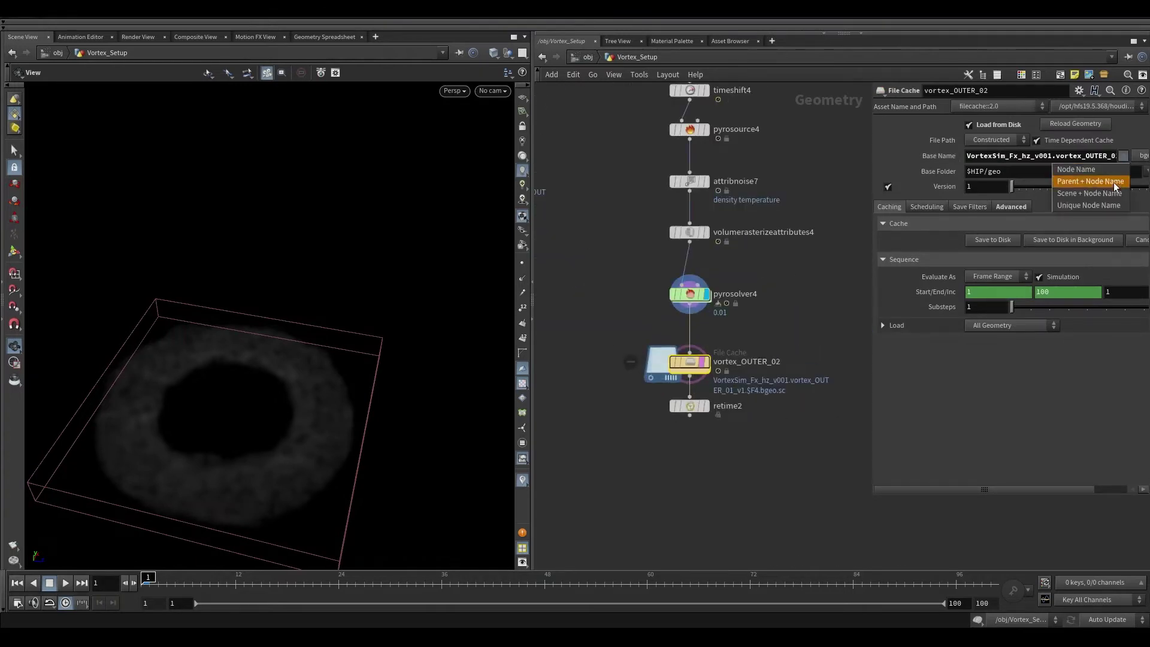
click(1112, 192)
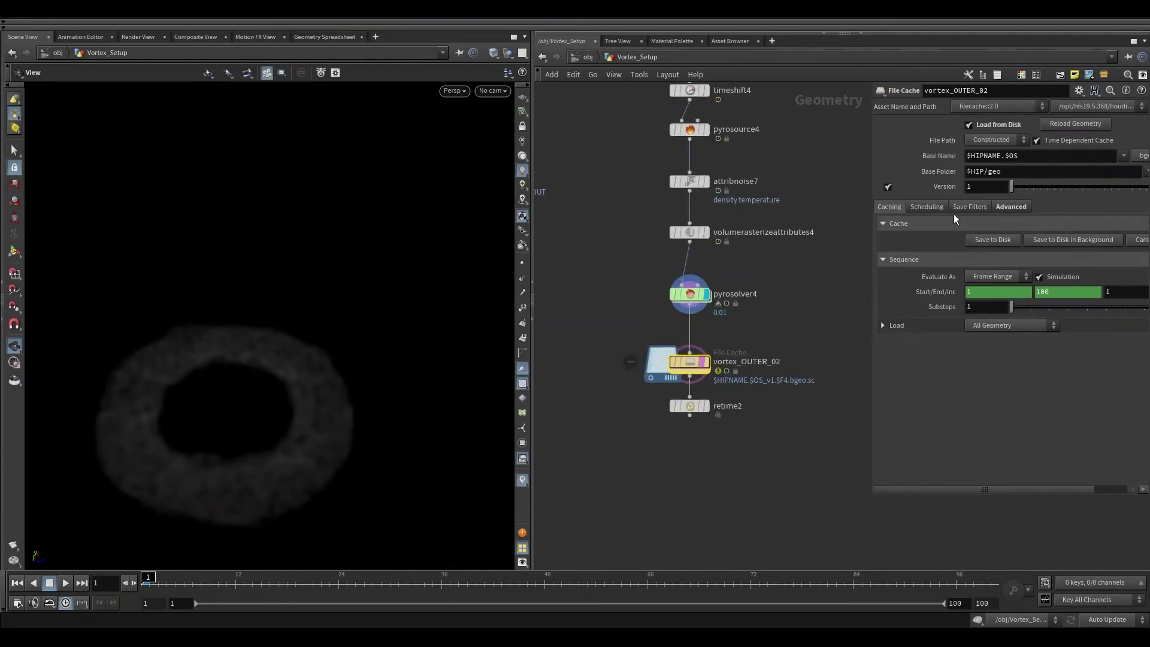
click(994, 240)
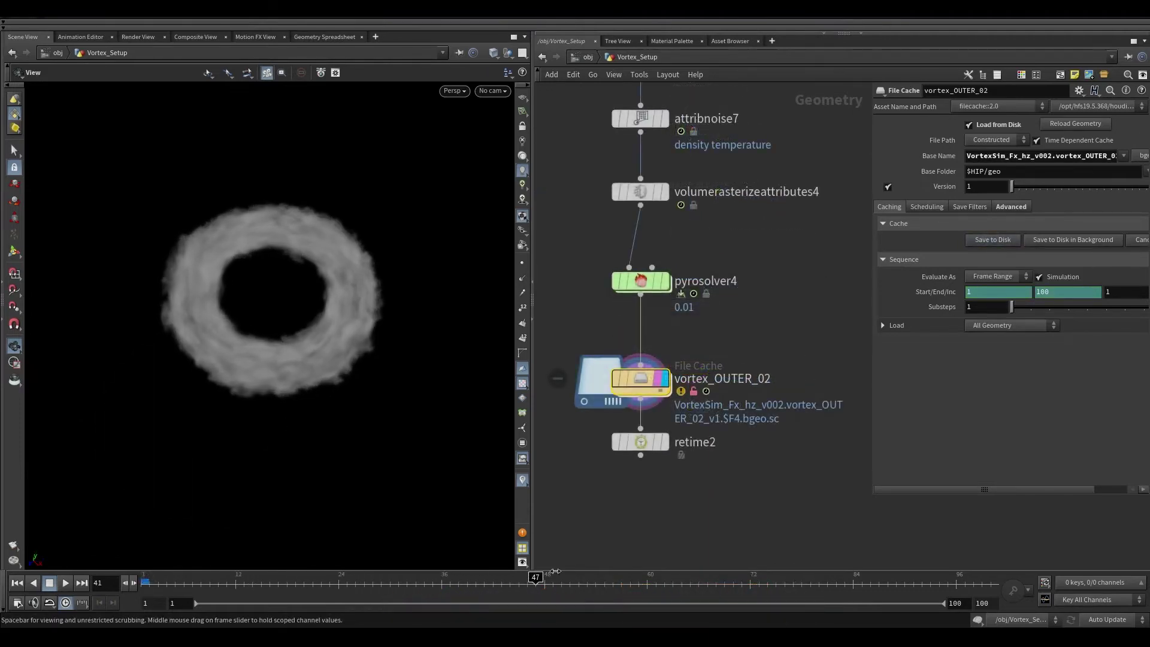
Step: Scrub and play the cached vortex_OUTER_02 smoke ring while inspecting it from several angles
drag(742, 567, 1044, 550)
drag(419, 392, 418, 350)
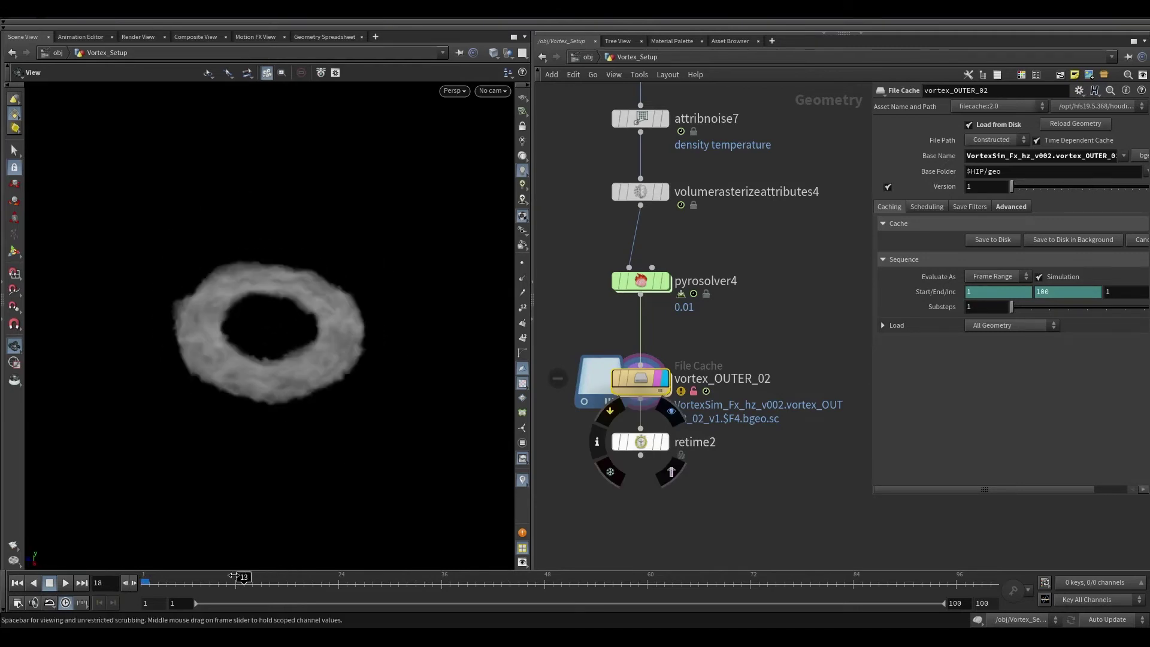
drag(253, 573, 991, 578)
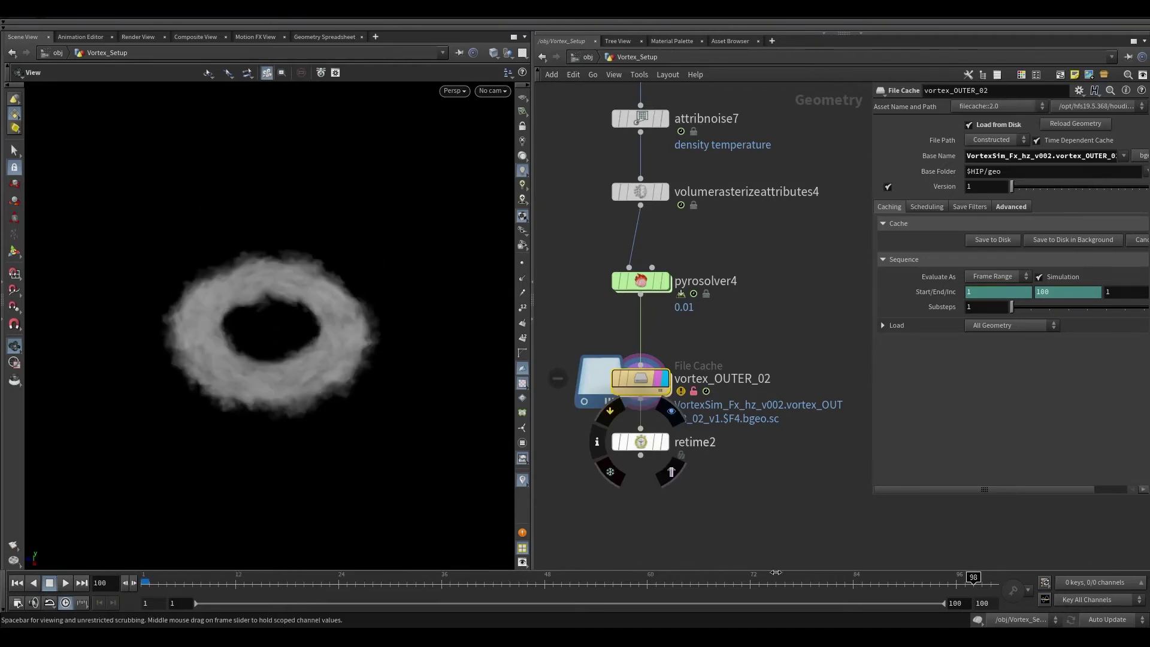
click(66, 583)
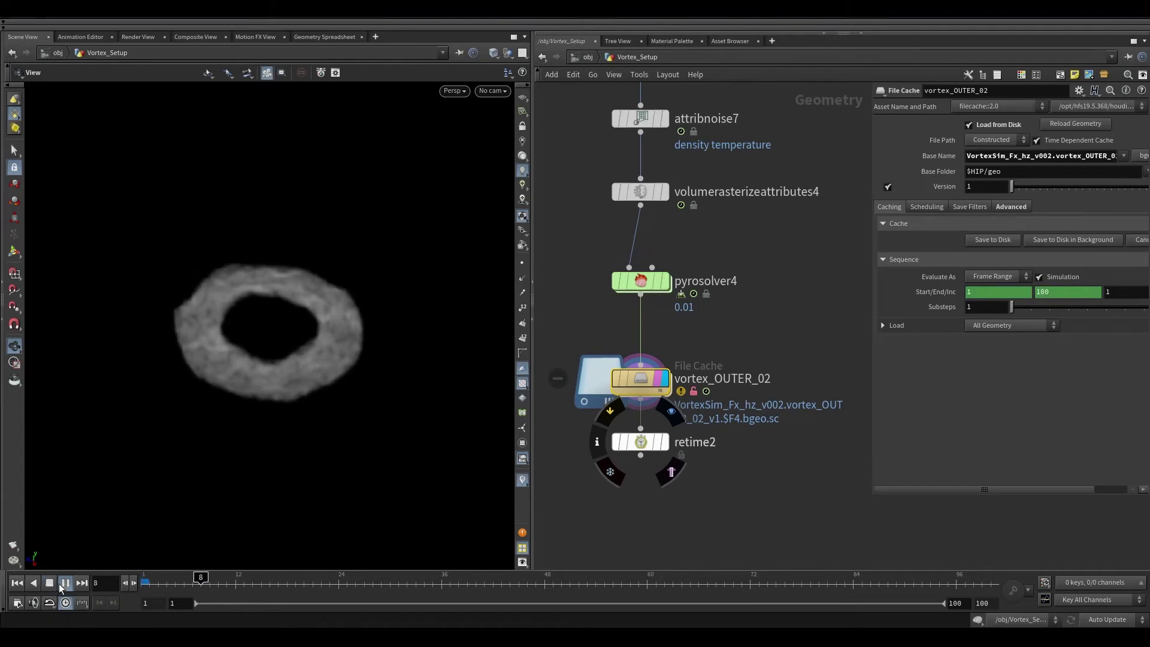
drag(171, 498, 176, 316)
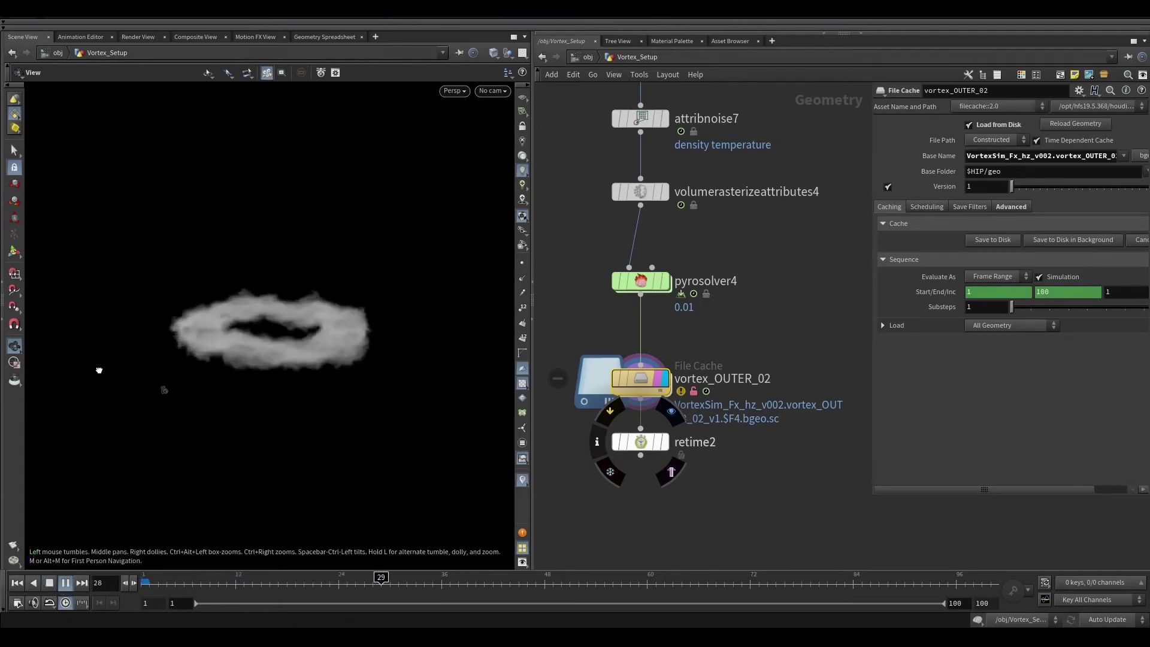
drag(99, 371, 118, 429)
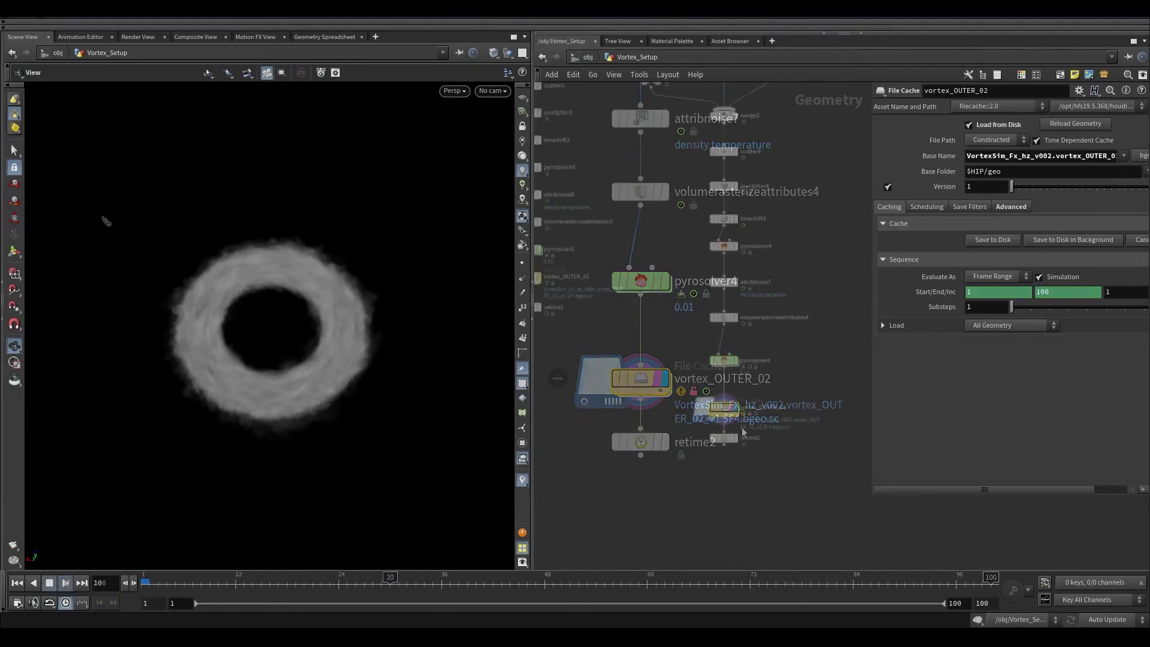
Step: Duplicate the entire vortex_OUTER_02 node chain, from its circle to its retime, and place the copy beside it
scroll(757, 436, down, 4)
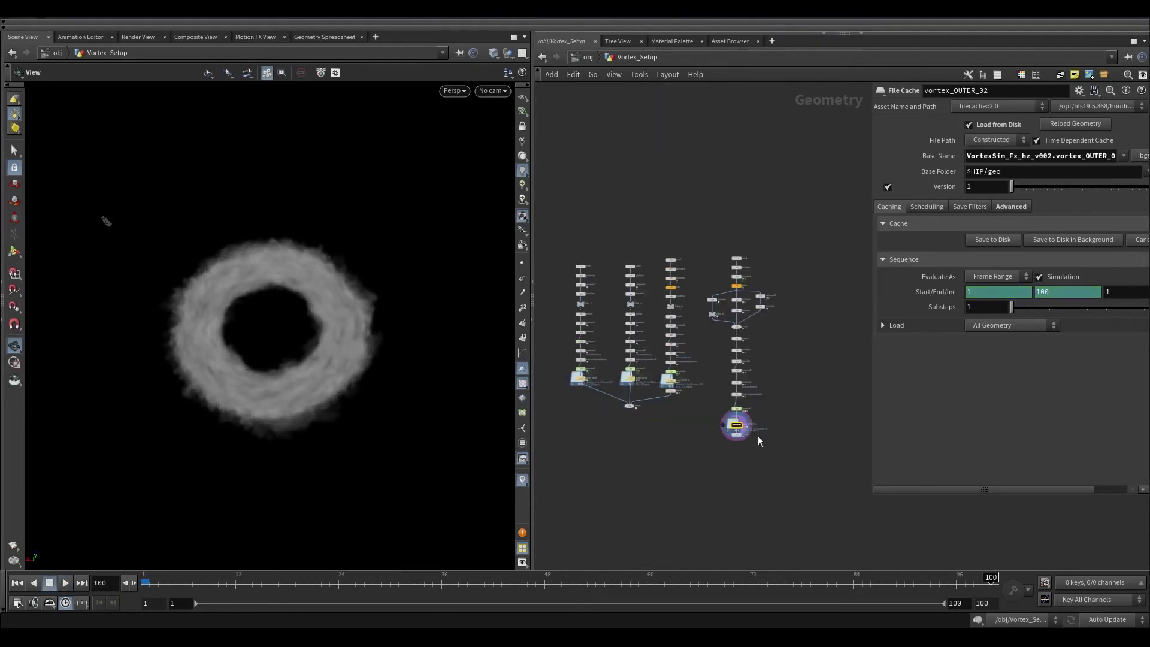
drag(829, 500, 707, 228)
key(f)
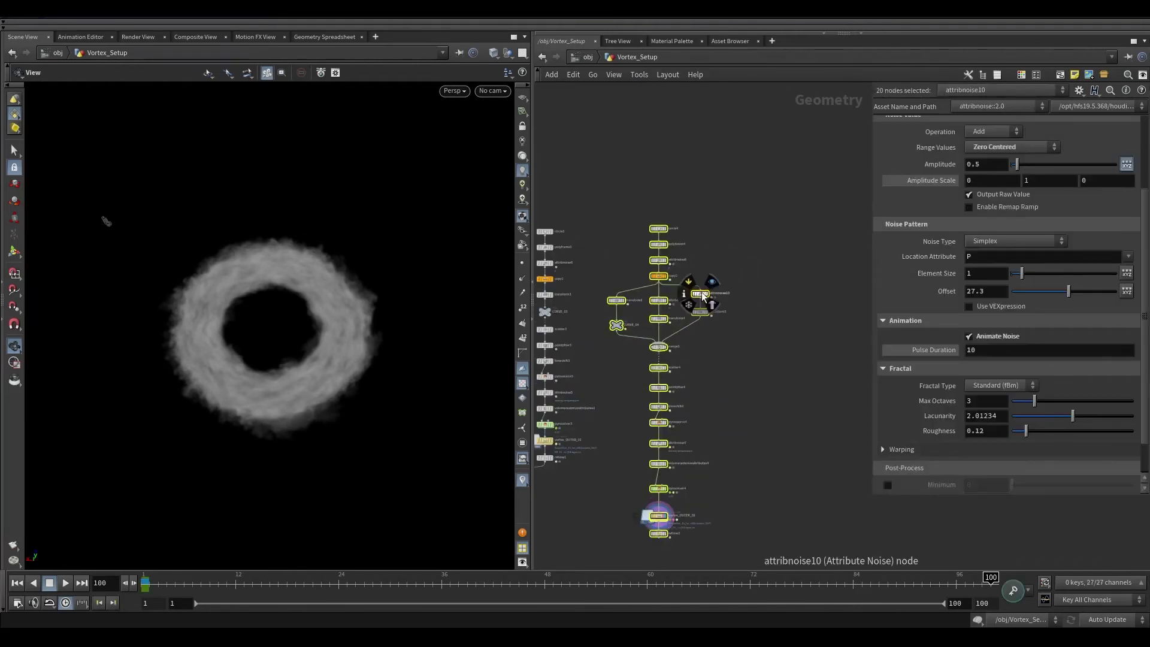
alt+drag(702, 292, 853, 286)
scroll(763, 480, up, 2)
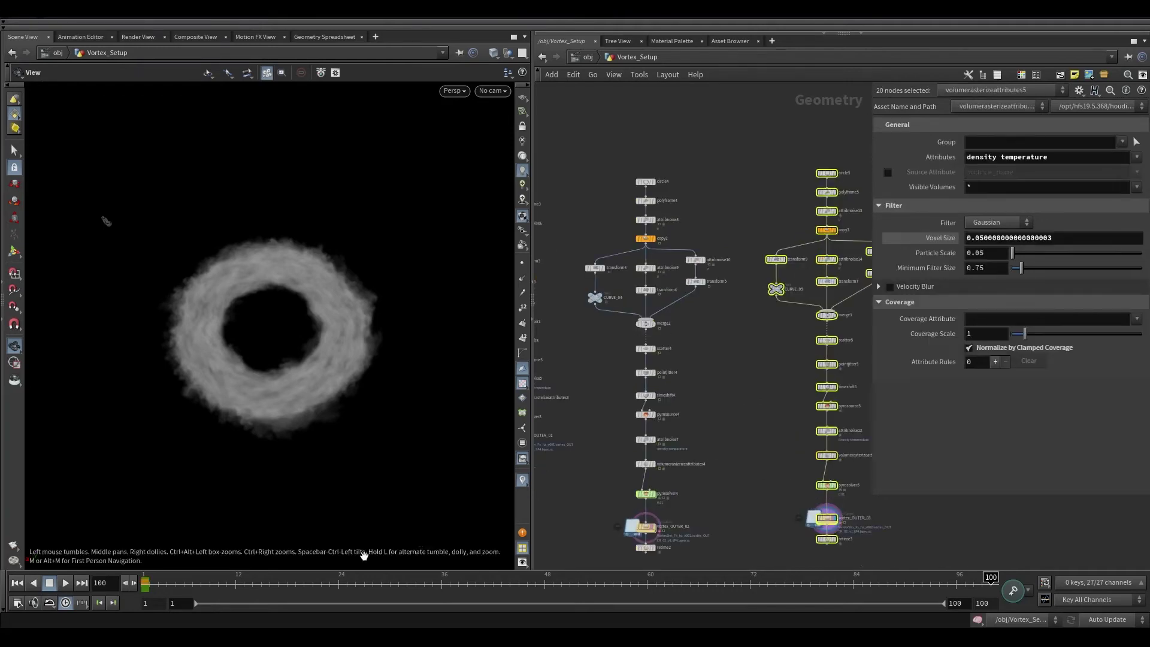
Step: Return to frame 1 and set the duplicated circle5's Uniform Scale to 1.75
click(144, 588)
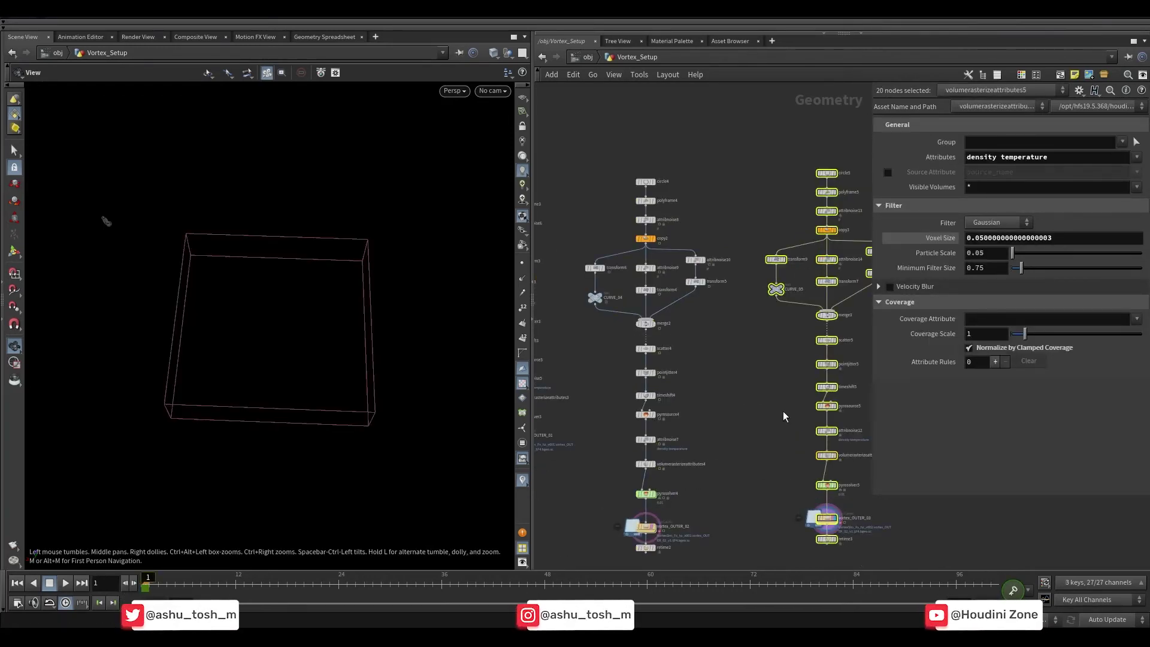
middle_drag(783, 416, 622, 445)
scroll(727, 209, up, 4)
click(727, 210)
click(620, 202)
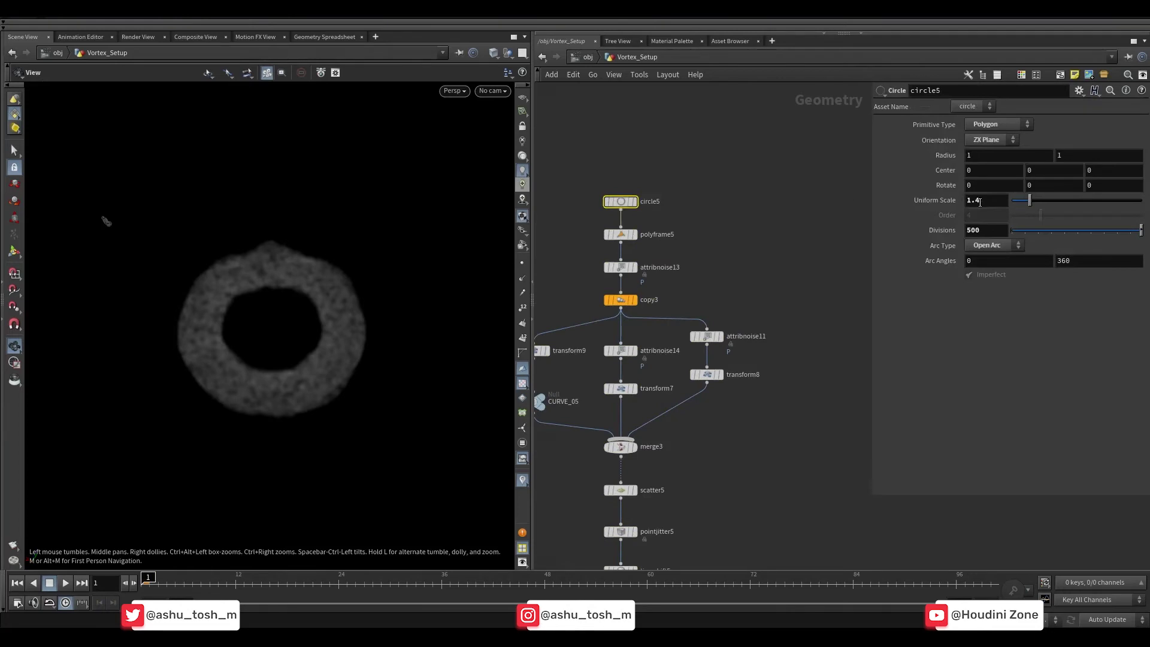
text(75)
key(Return)
Step: Set the noise Offset of attribnoise13 to 38.2
middle_drag(756, 261, 869, 195)
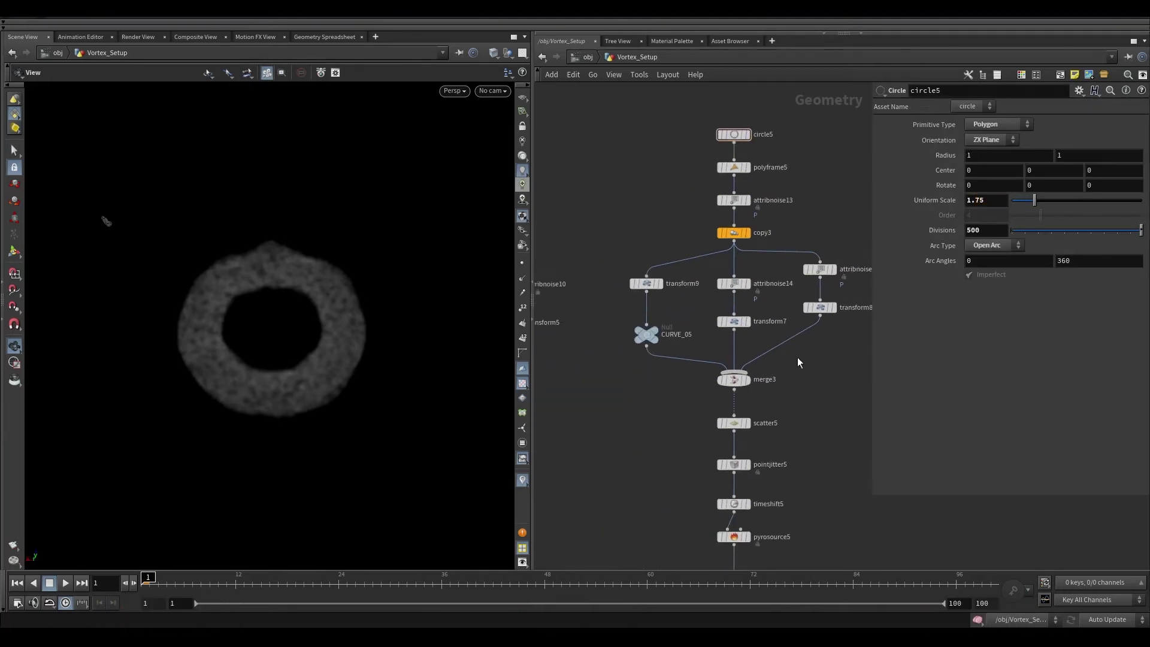
scroll(730, 338, up, 2)
click(734, 172)
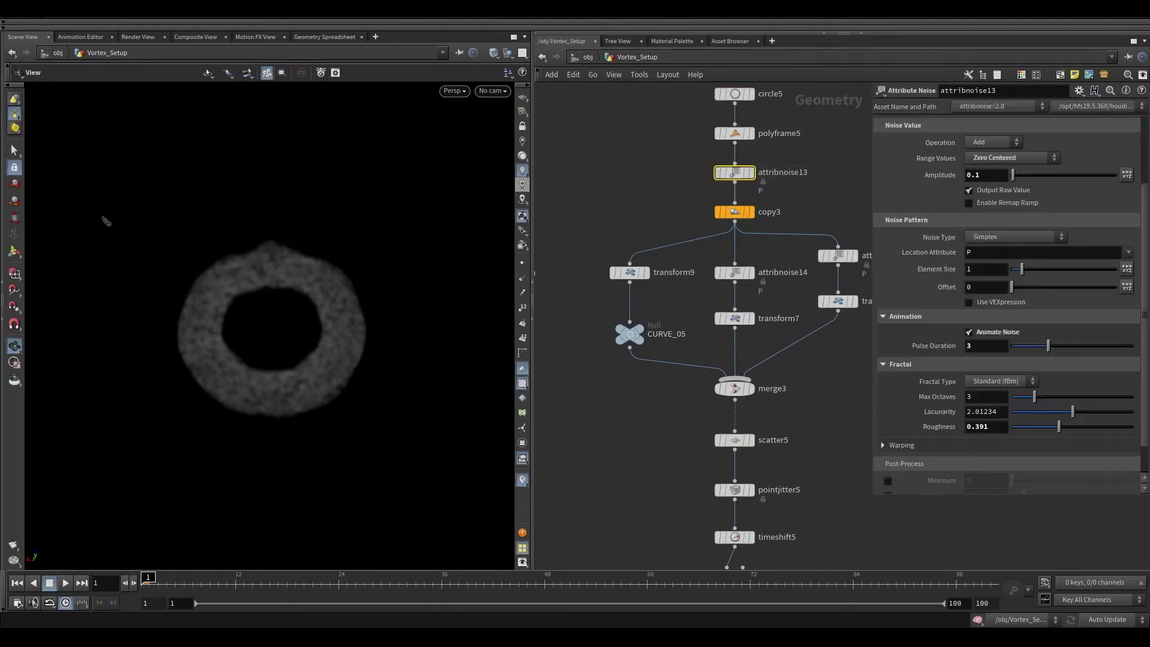
drag(1025, 286, 1092, 290)
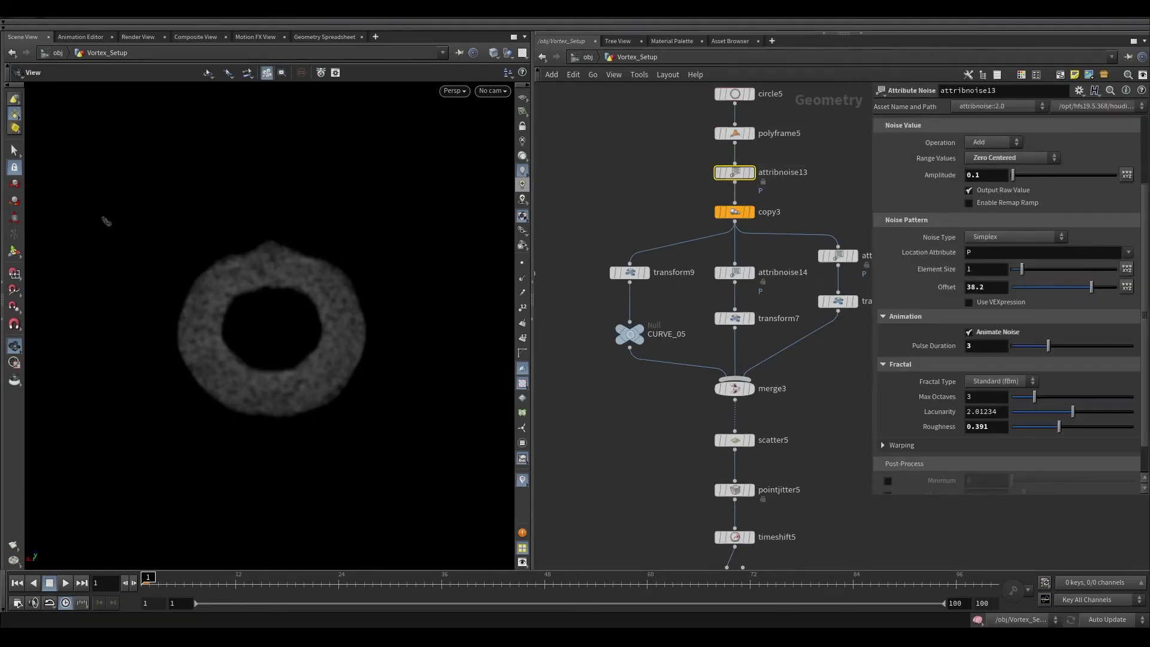
click(630, 273)
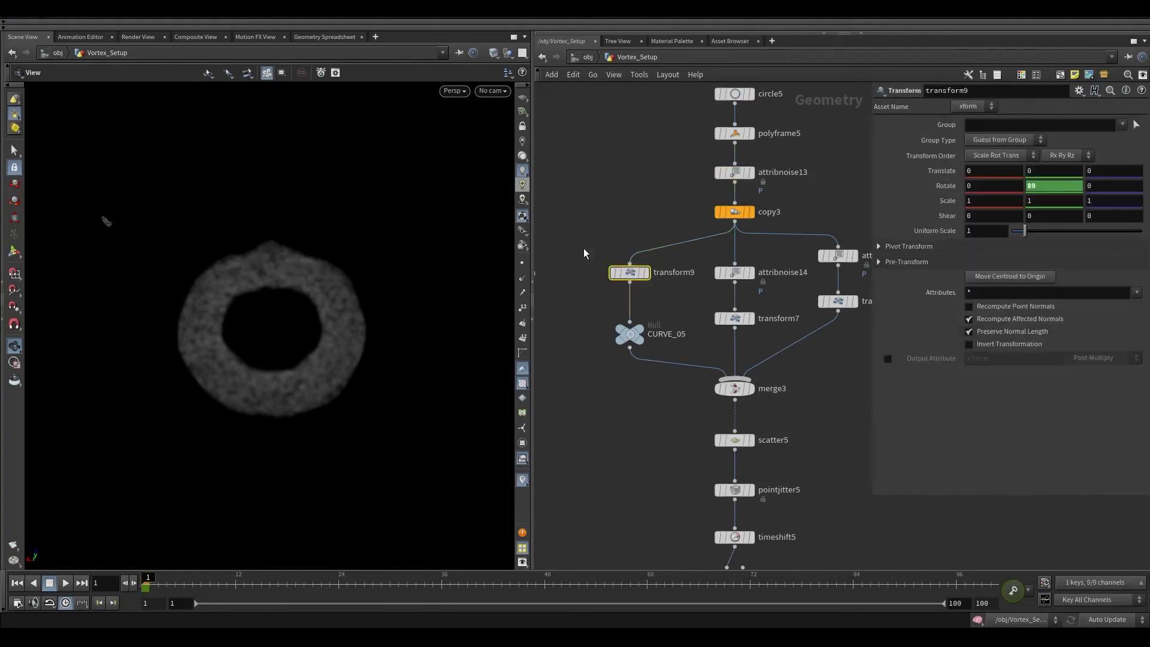
click(1042, 187)
key(Return)
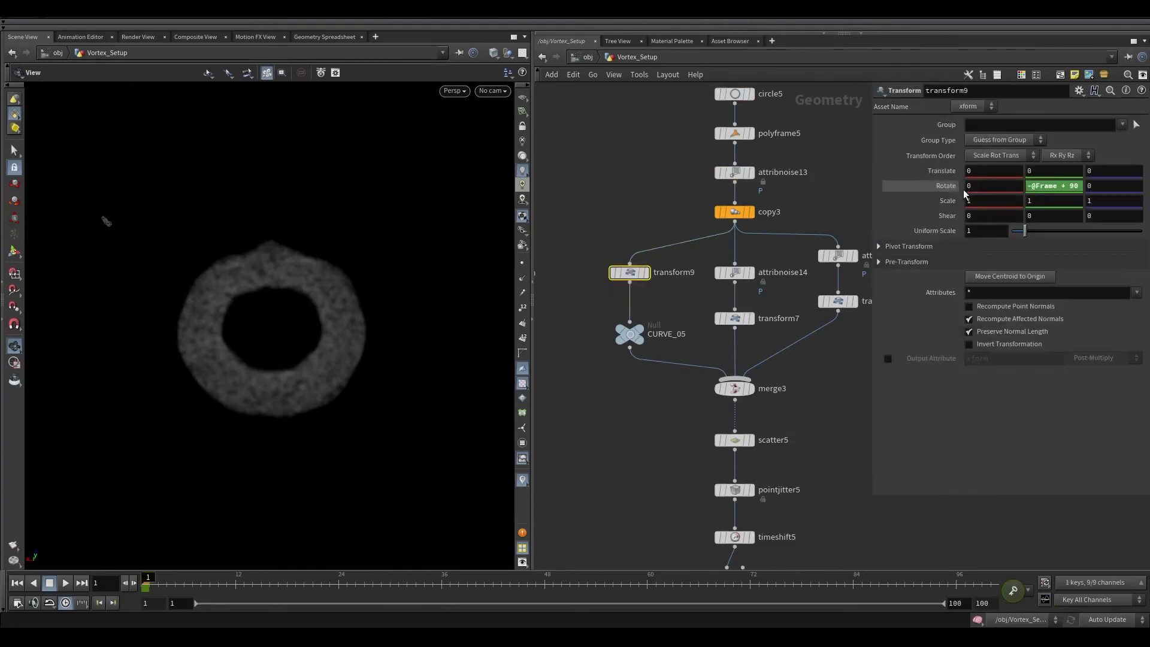
click(971, 188)
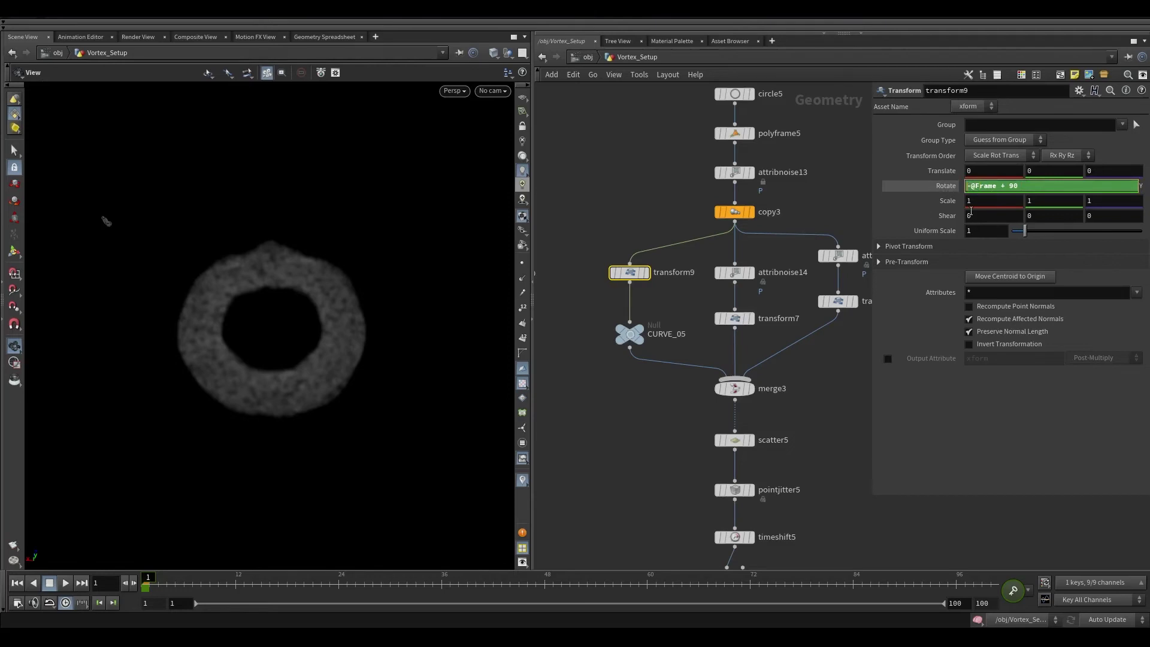
text(()
scroll(797, 286, up, 2)
Step: Change the noise Offset of attribnoise14 and review the Y rotation expression of transform7
click(726, 272)
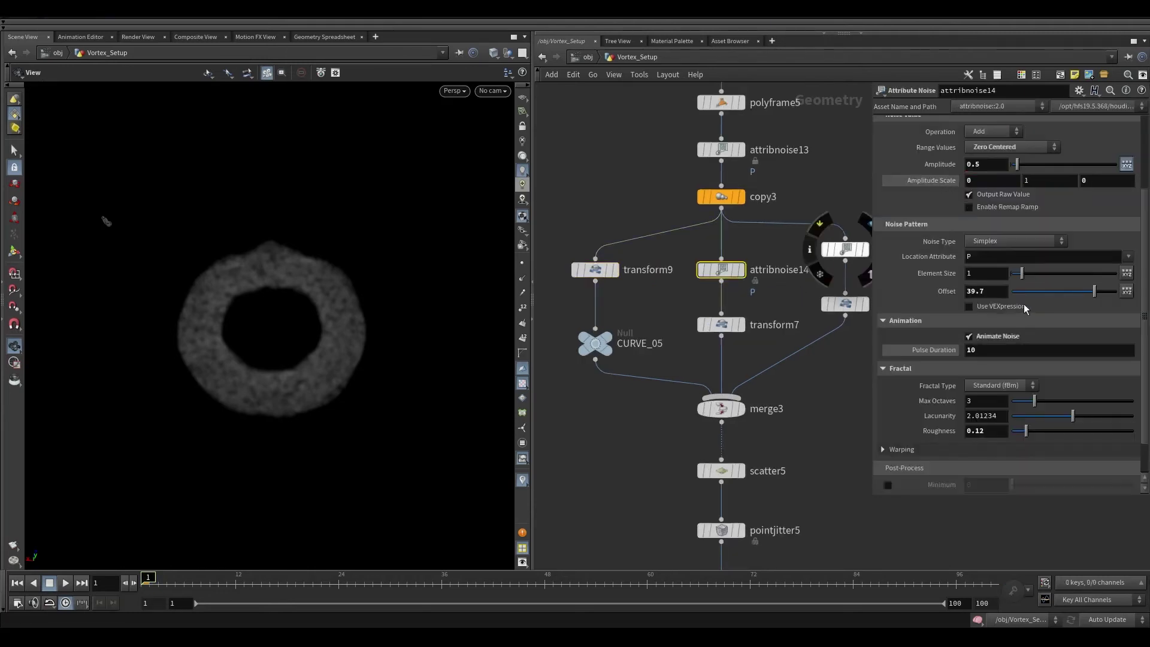
drag(1090, 291, 1062, 290)
click(722, 324)
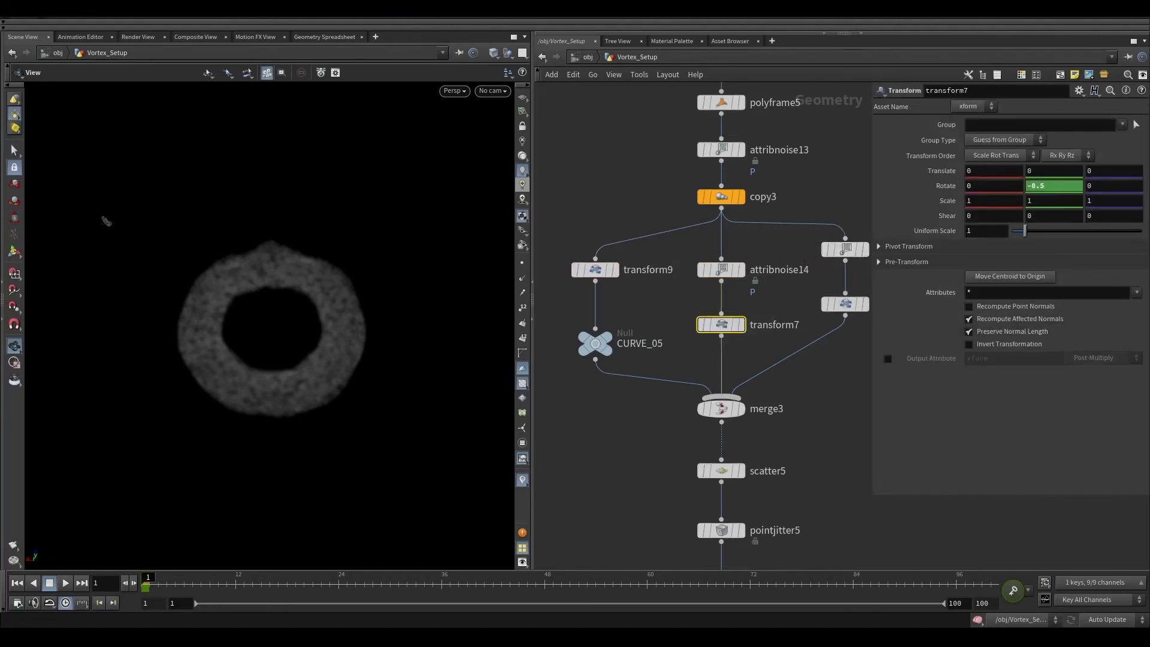
click(943, 186)
Step: Change the noise Offset of attribnoise11 and review the rotation settings of transform8
middle_drag(779, 288, 647, 310)
scroll(758, 290, up, 4)
click(681, 258)
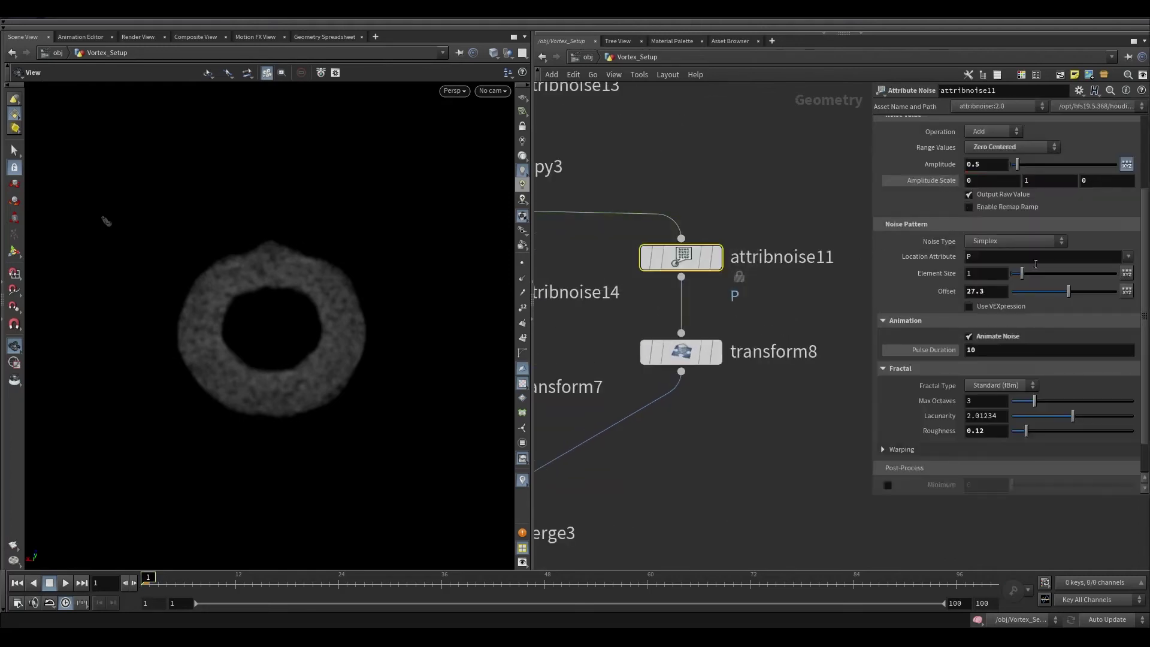
drag(1085, 293, 1062, 292)
click(681, 353)
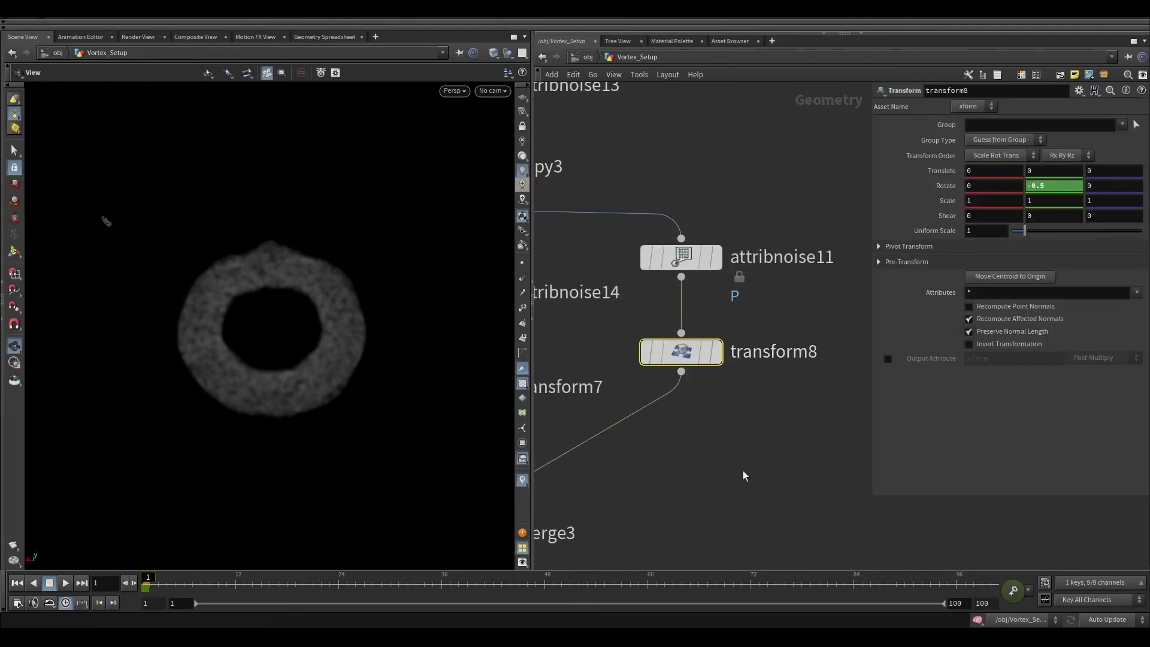
scroll(749, 472, down, 4)
middle_drag(755, 462, 879, 206)
middle_drag(806, 362, 806, 254)
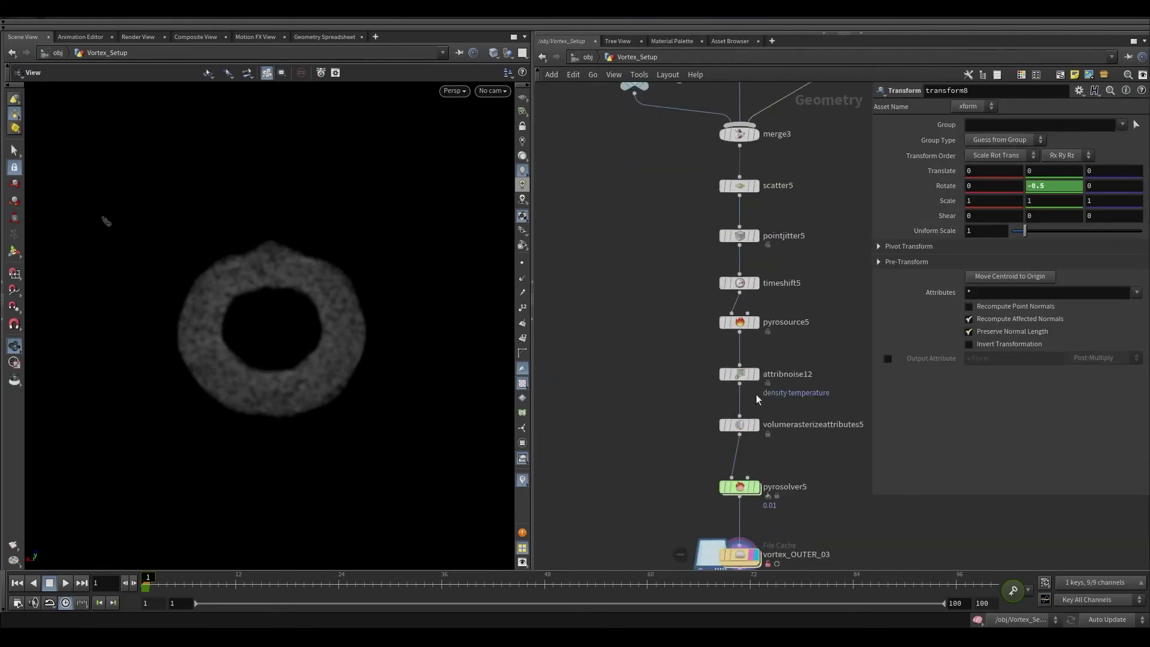
Step: Raise scatter5's Force Total Count to 200000 by editing its expression
scroll(764, 216, up, 2)
click(730, 172)
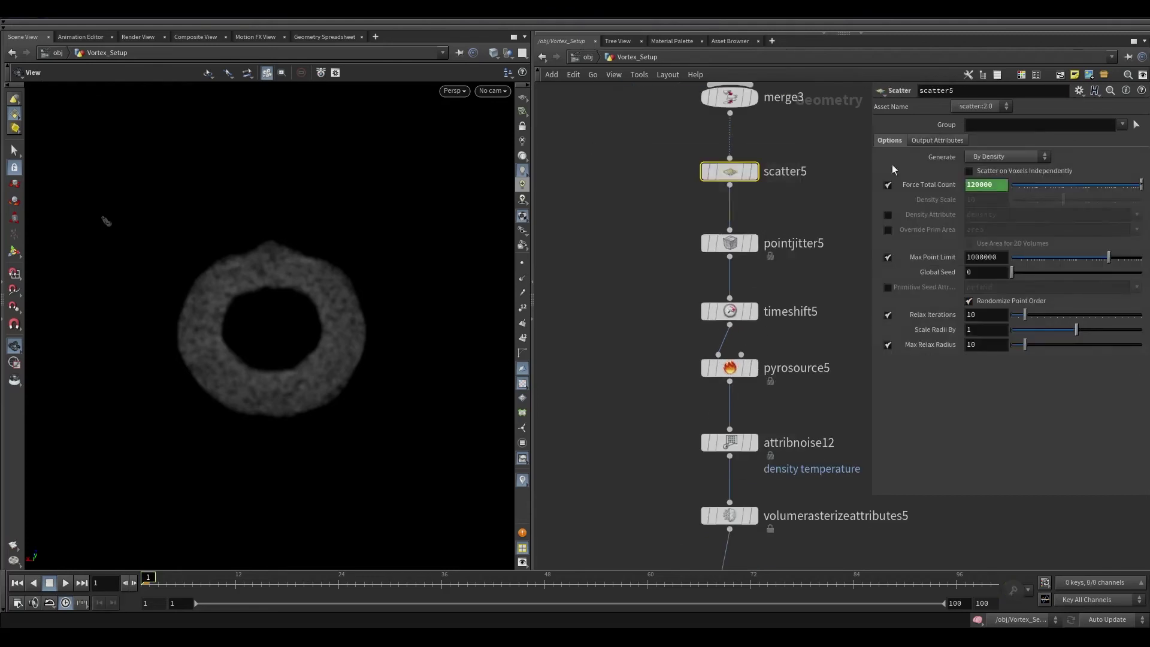
click(981, 185)
drag(970, 186, 958, 186)
text(8)
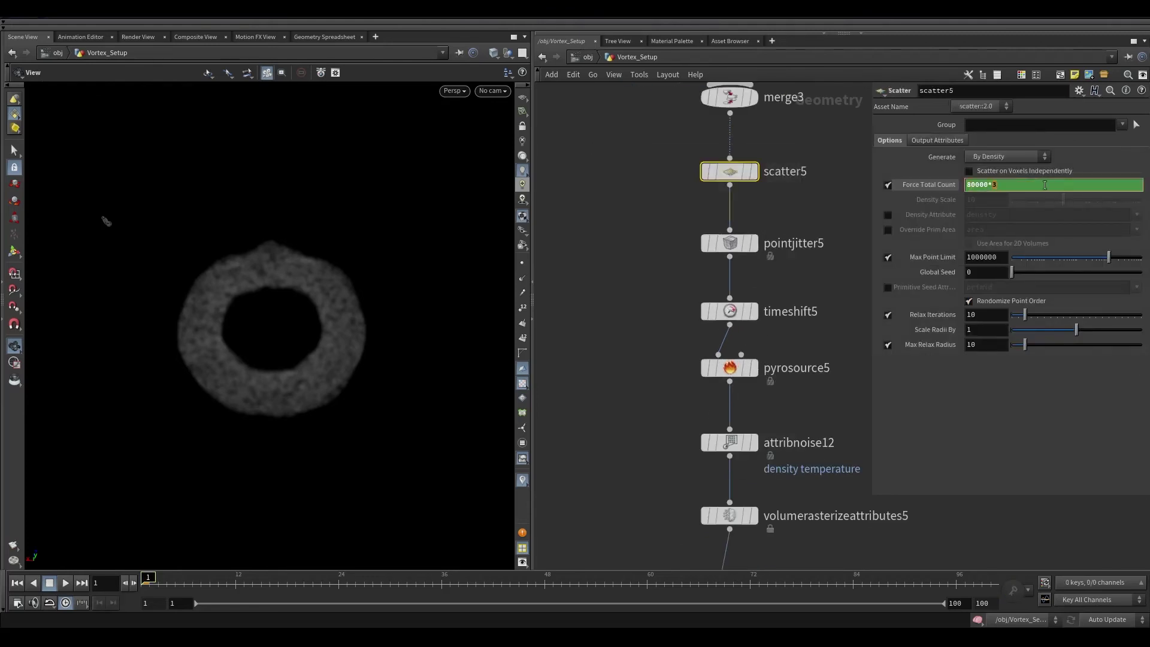
key(Return)
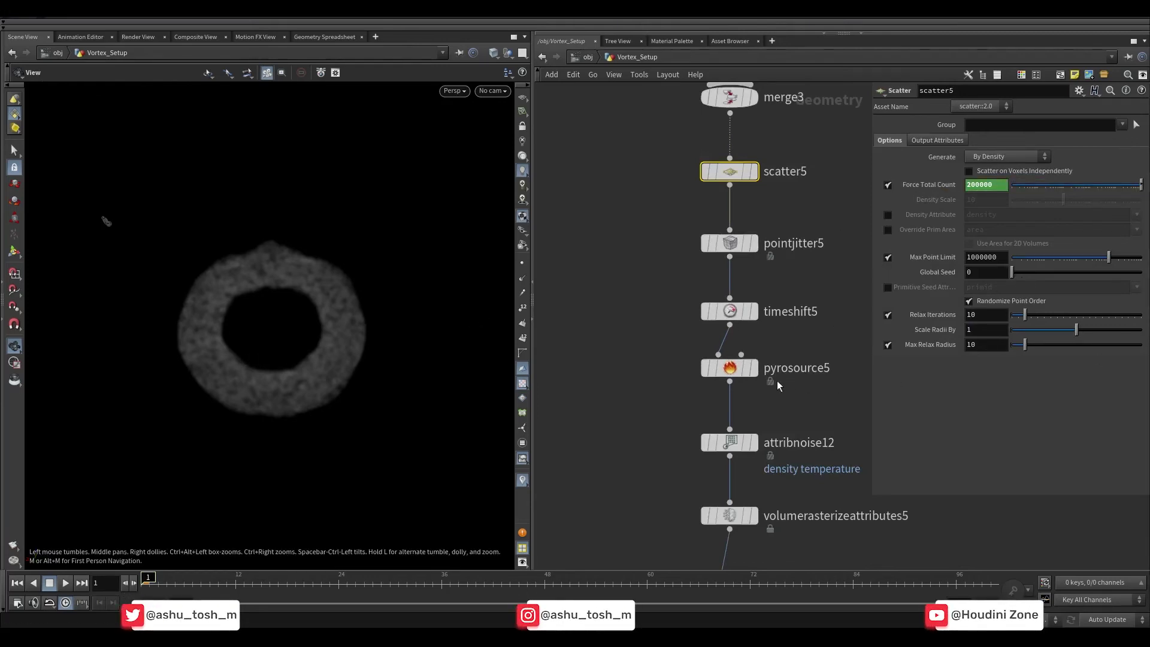
Step: Review pointjitter5 and pyrosource5, display volumerasterizeattributes5 and scrub the source animation
click(730, 243)
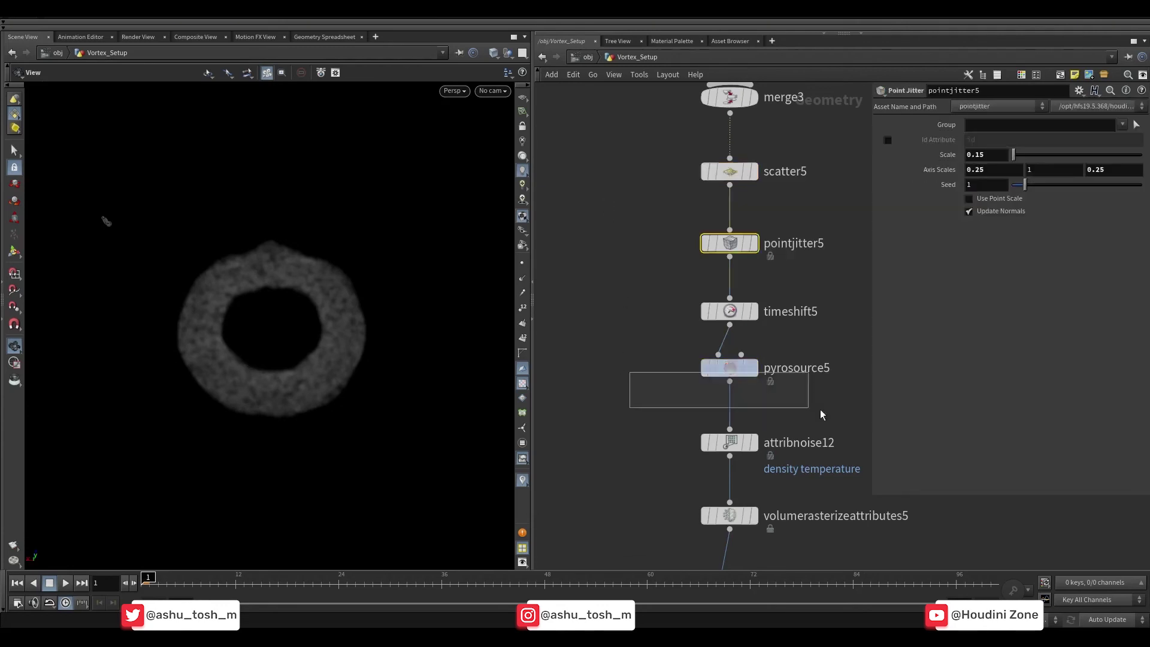
click(730, 368)
middle_drag(688, 443, 699, 287)
click(748, 359)
click(759, 360)
drag(244, 587, 296, 585)
drag(304, 401, 316, 436)
drag(290, 584, 108, 569)
middle_drag(673, 474, 655, 423)
Step: Set pyrosolver5's voxel size to 0.0125 and display the solver's result
click(721, 398)
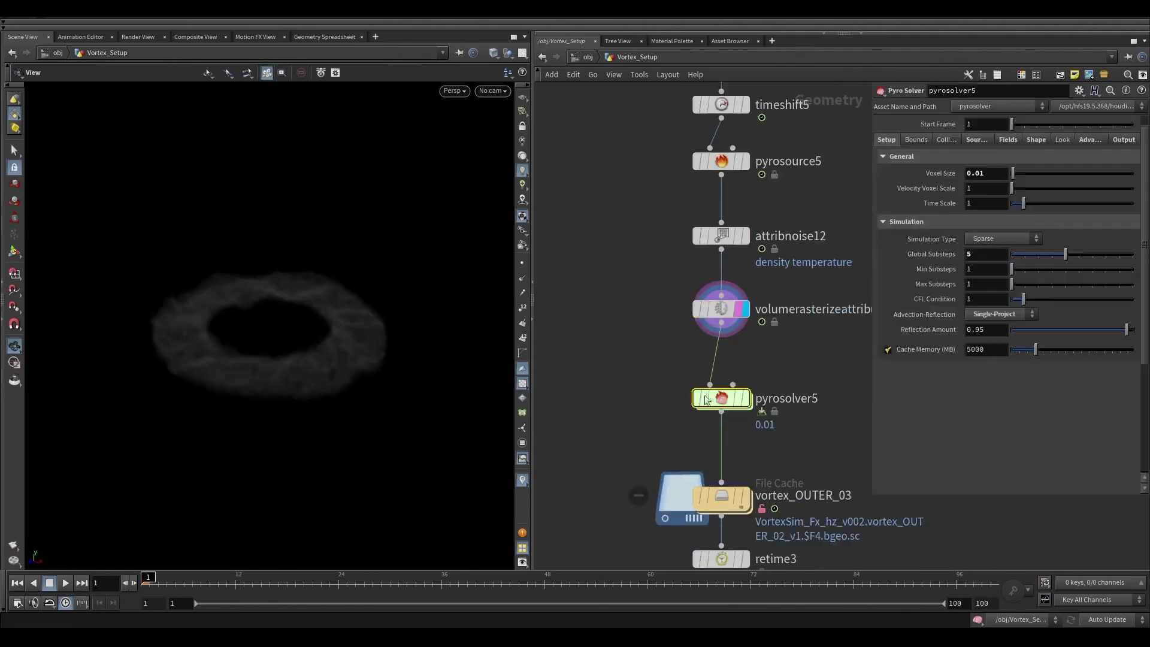
scroll(759, 474, up, 2)
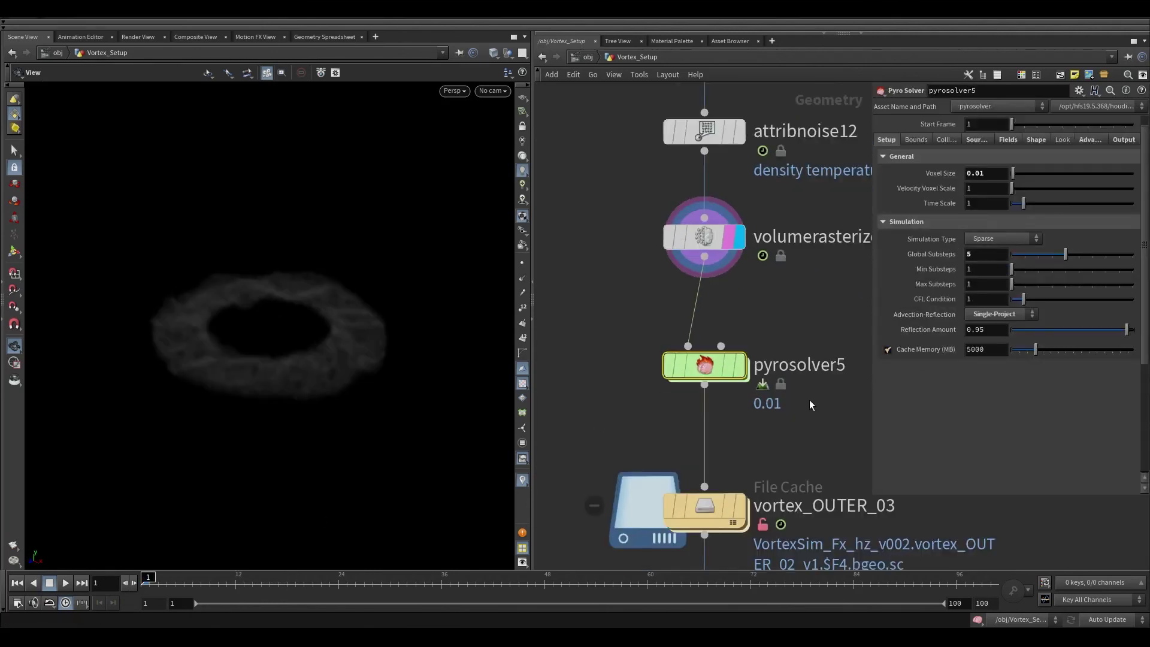
click(995, 173)
key(Return)
mouse_move(729, 367)
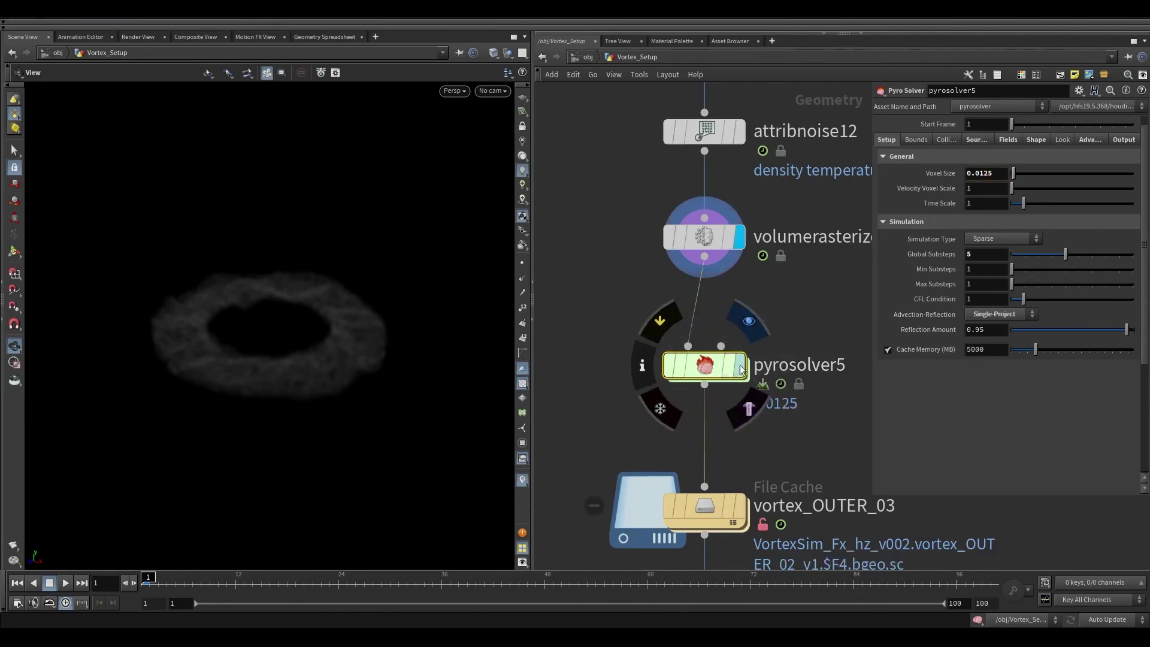
click(731, 366)
drag(381, 375, 398, 382)
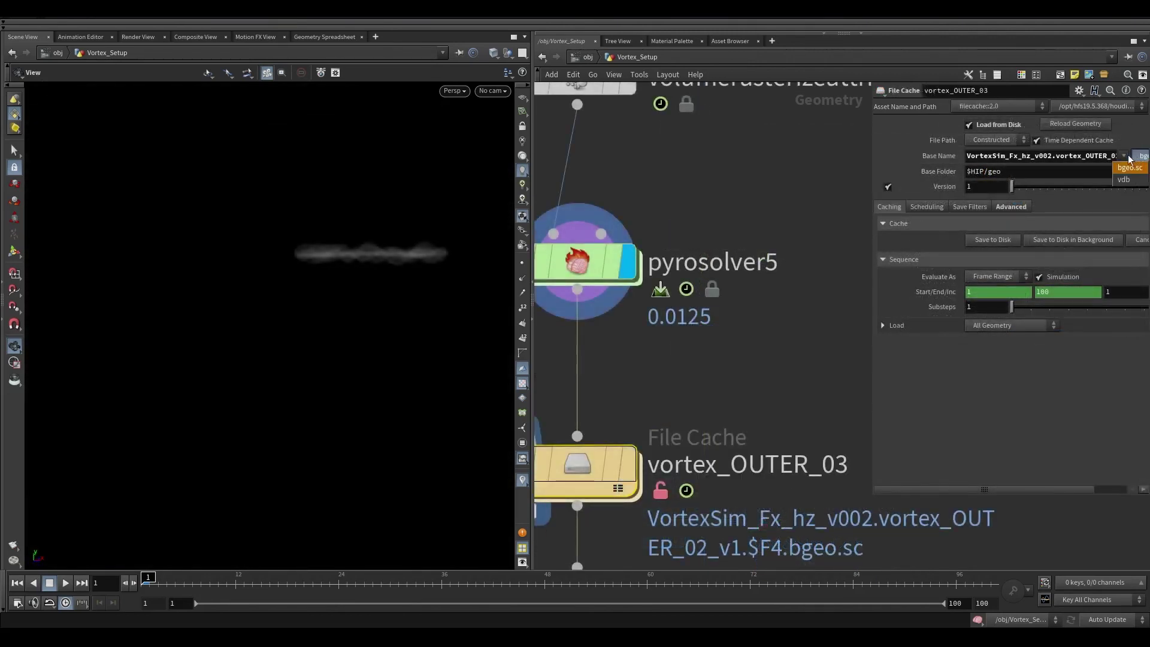
Step: Set vortex_OUTER_03's cache base name to the Scene + Node Name preset and save the simulation to disk
click(1124, 155)
click(1097, 194)
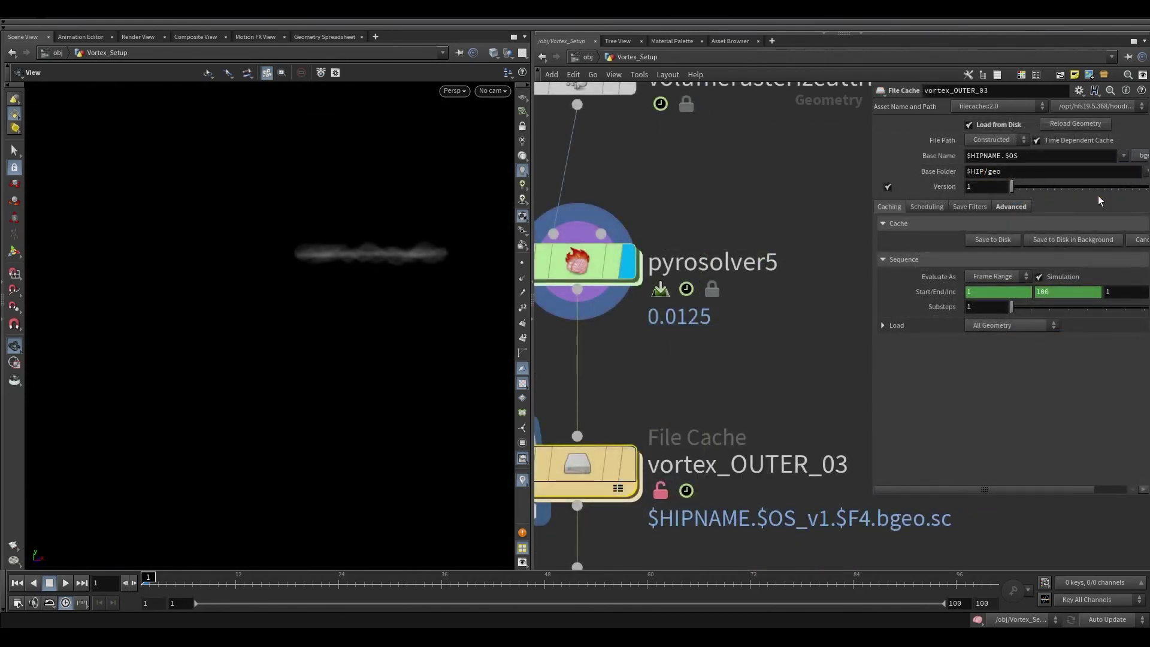
scroll(709, 421, down, 3)
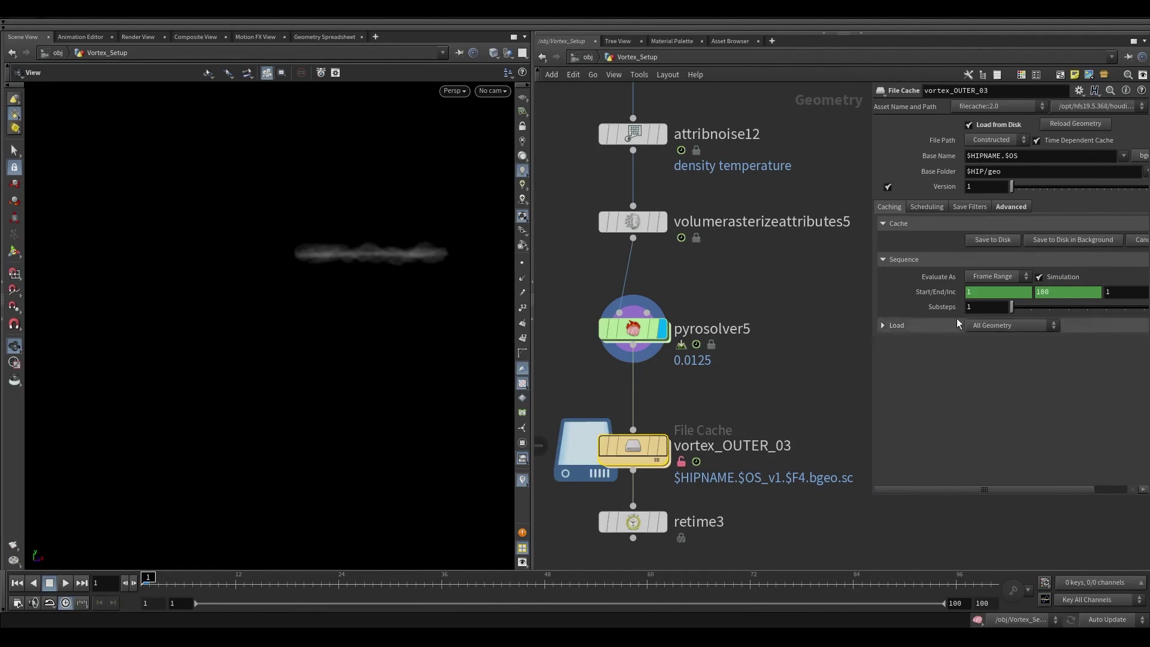
click(998, 247)
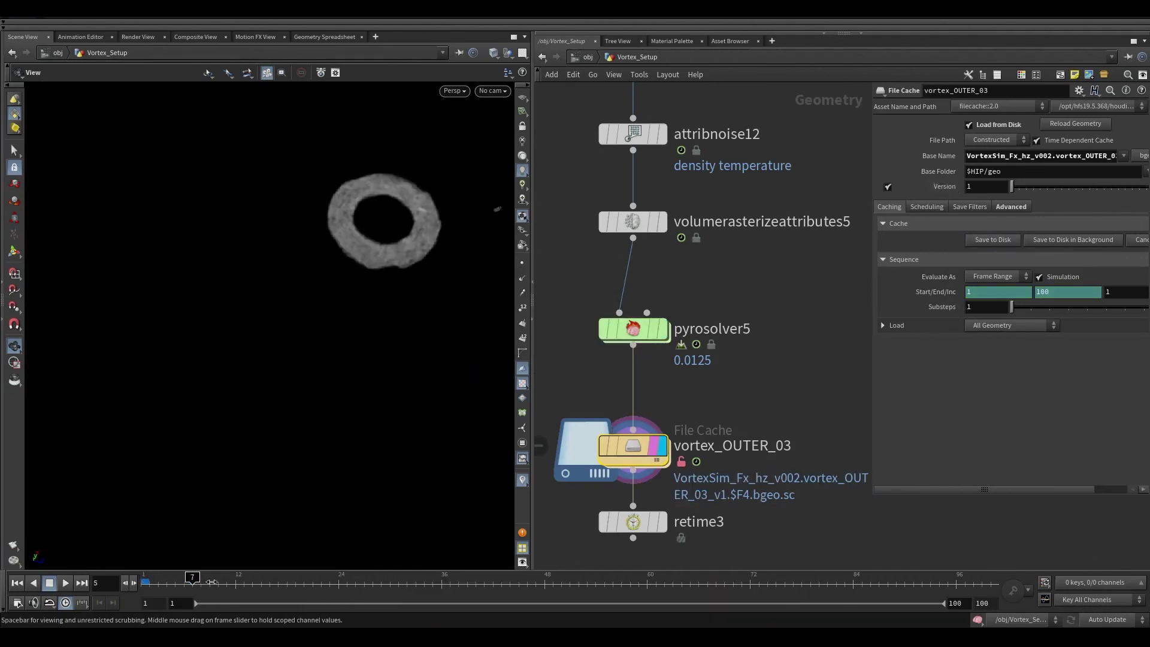
Step: Scrub the cached vortex_OUTER_03 simulation to frame 100 and inspect the smoke ring from several angles
drag(657, 578, 992, 578)
key(space+g)
drag(353, 317, 436, 290)
drag(366, 579, 992, 578)
drag(442, 360, 454, 494)
scroll(728, 444, down, 3)
middle_drag(658, 471, 757, 390)
scroll(673, 422, down, 1)
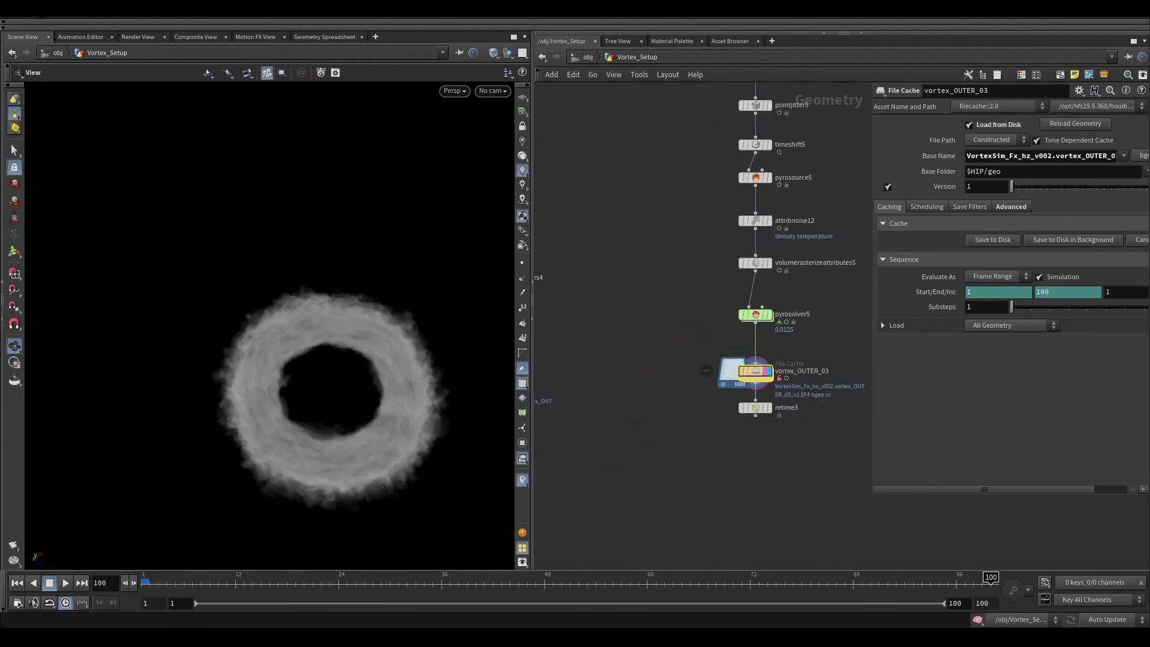
Step: Set the playback Speed of retime3 to 0.2
click(799, 408)
scroll(799, 407, up, 3)
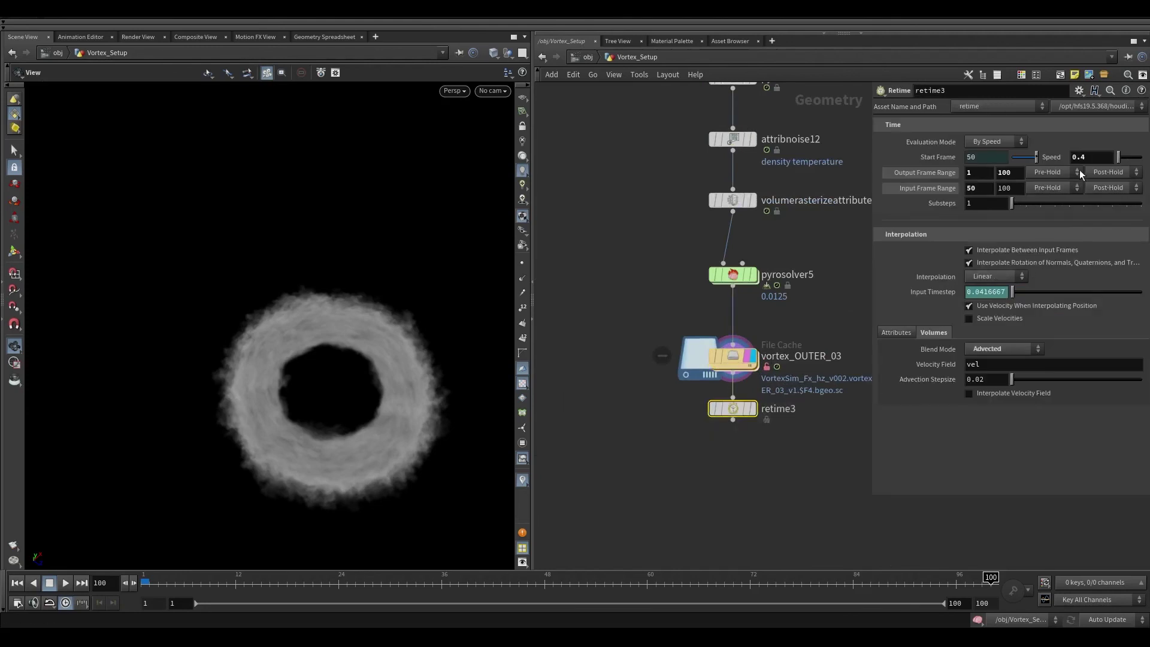
click(1113, 158)
key(Return)
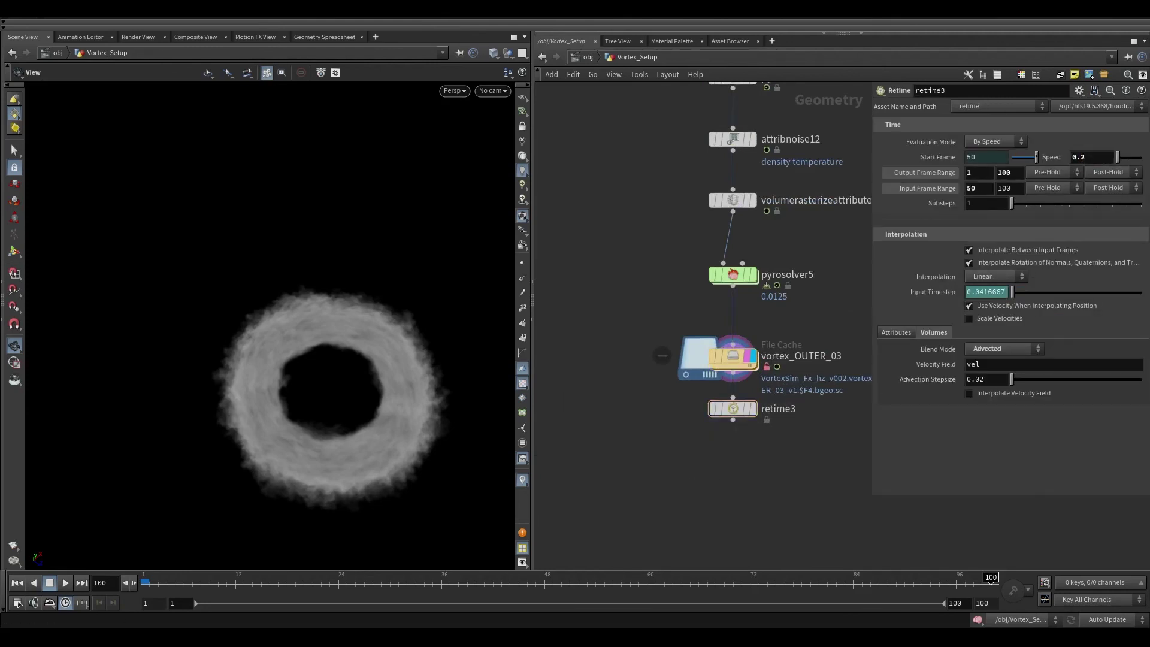